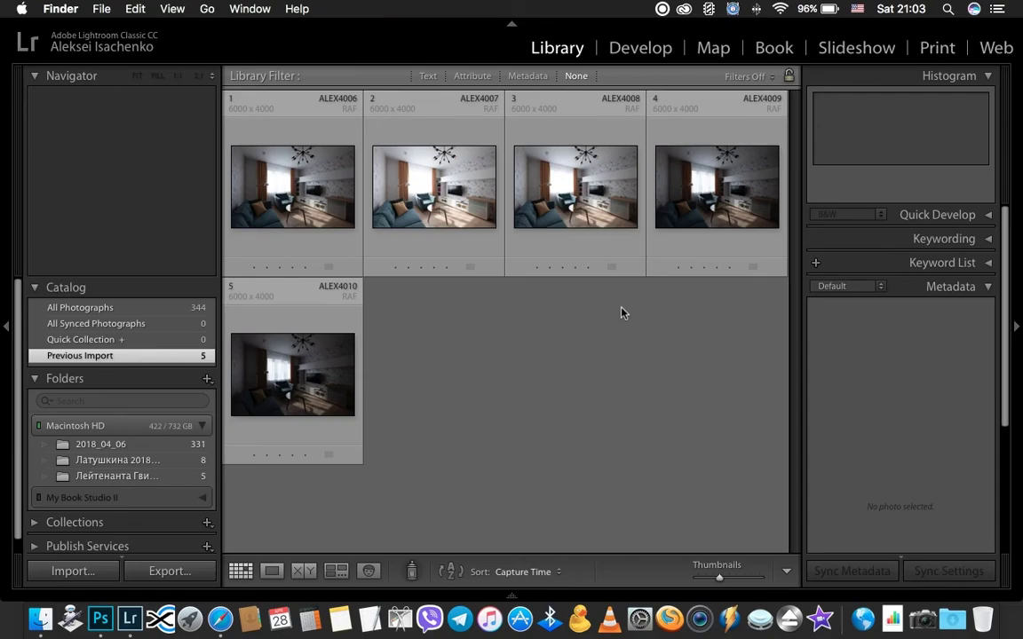
# Show ALEX4006 large in Loupe view with the left panel and top module bar hidden
pyautogui.doubleClick(280, 196)
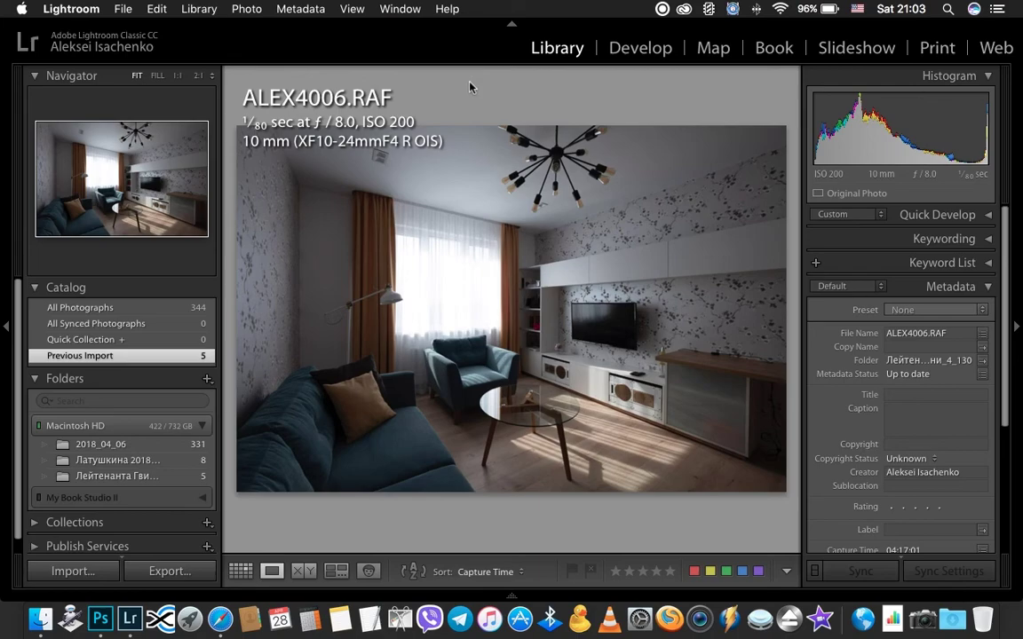
pyautogui.click(6, 330)
pyautogui.click(511, 26)
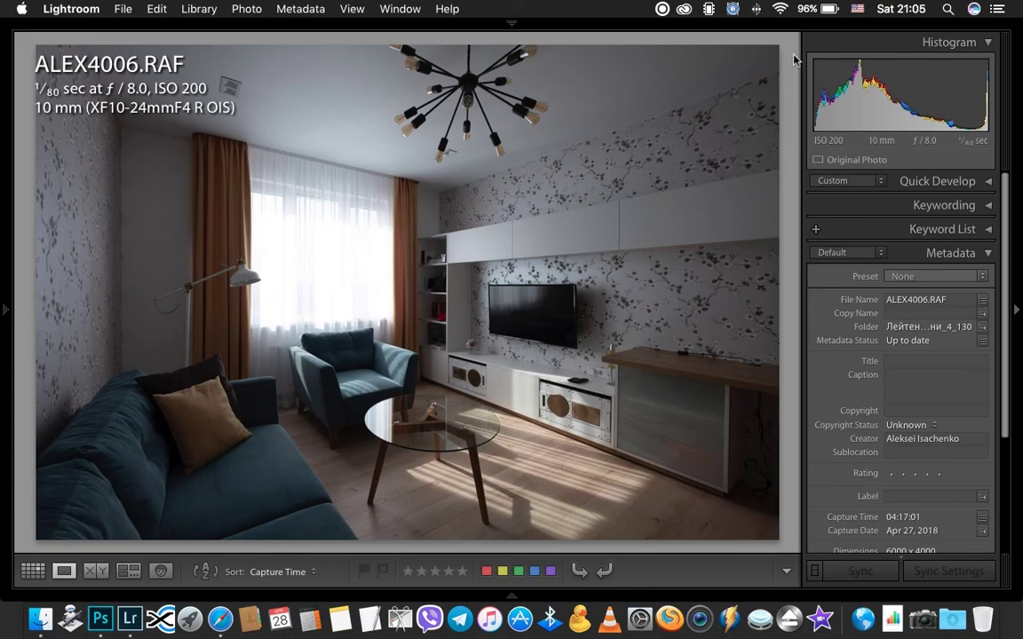
# Return to the Grid and select all five bracketed exposures
pyautogui.press('g')
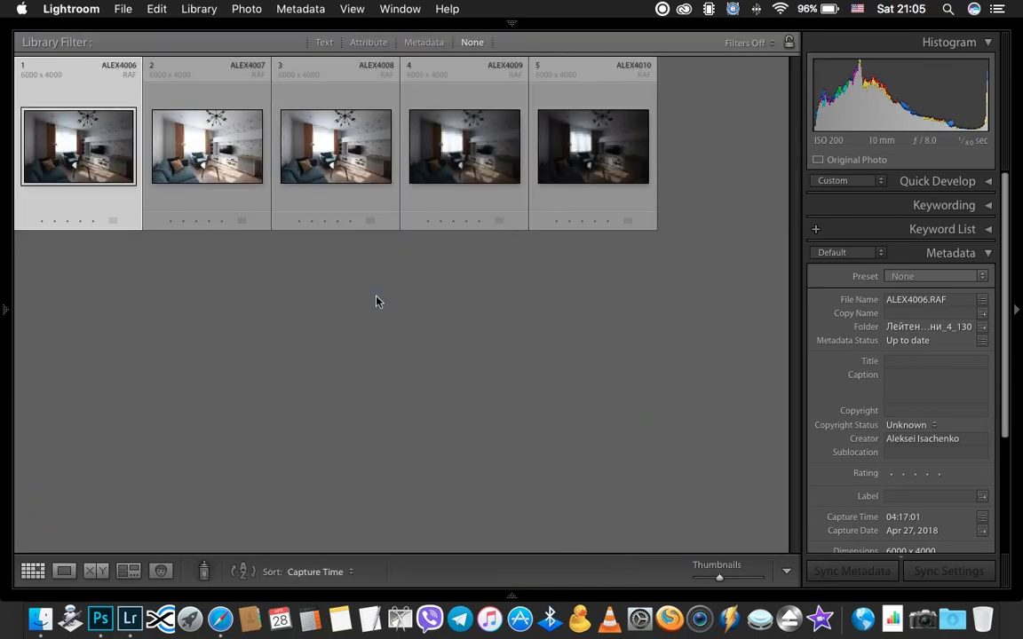
pyautogui.moveTo(593, 146)
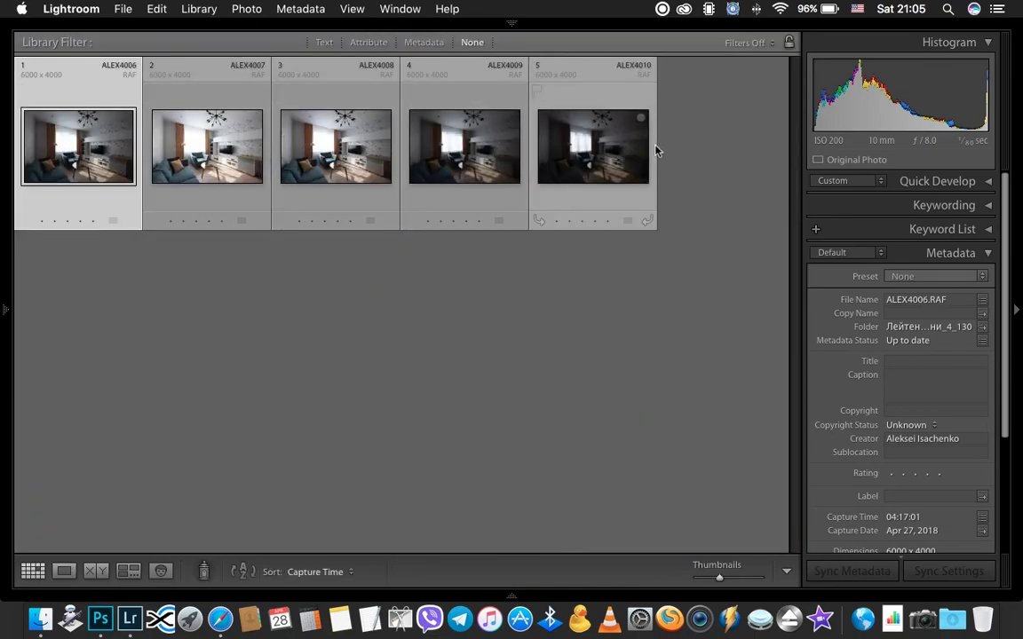
pyautogui.keyDown('shift'); pyautogui.click(604, 146); pyautogui.keyUp('shift')
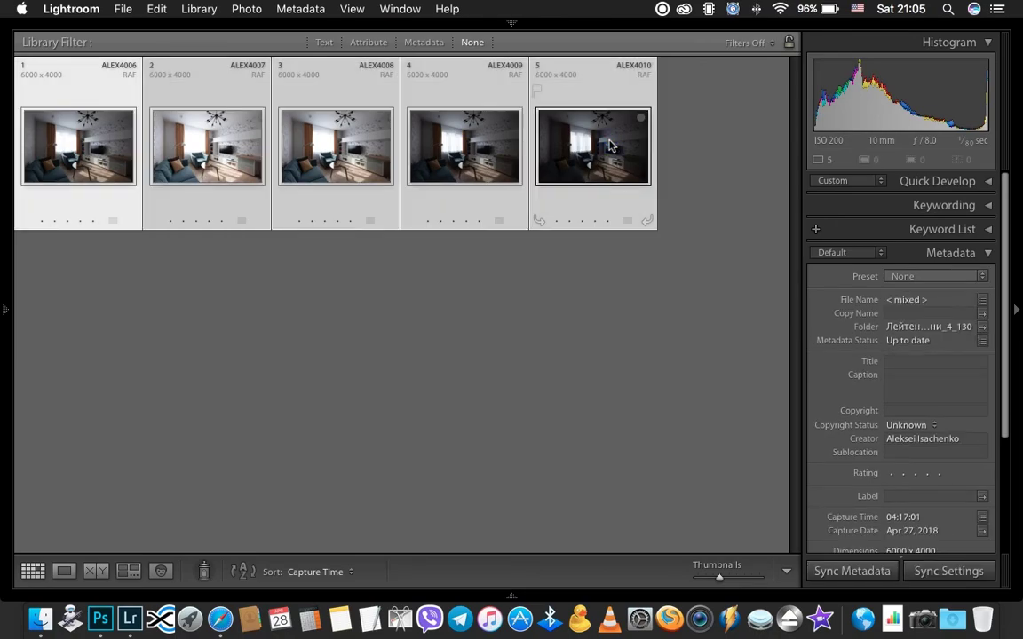
pyautogui.hotkey('ctrl', 'Up')
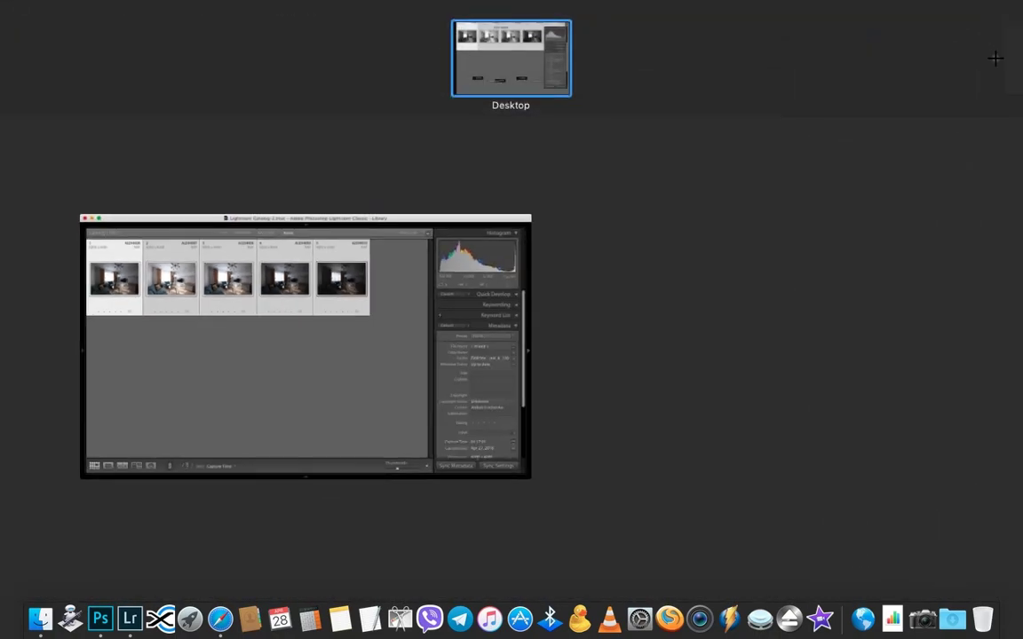
pyautogui.click(263, 221)
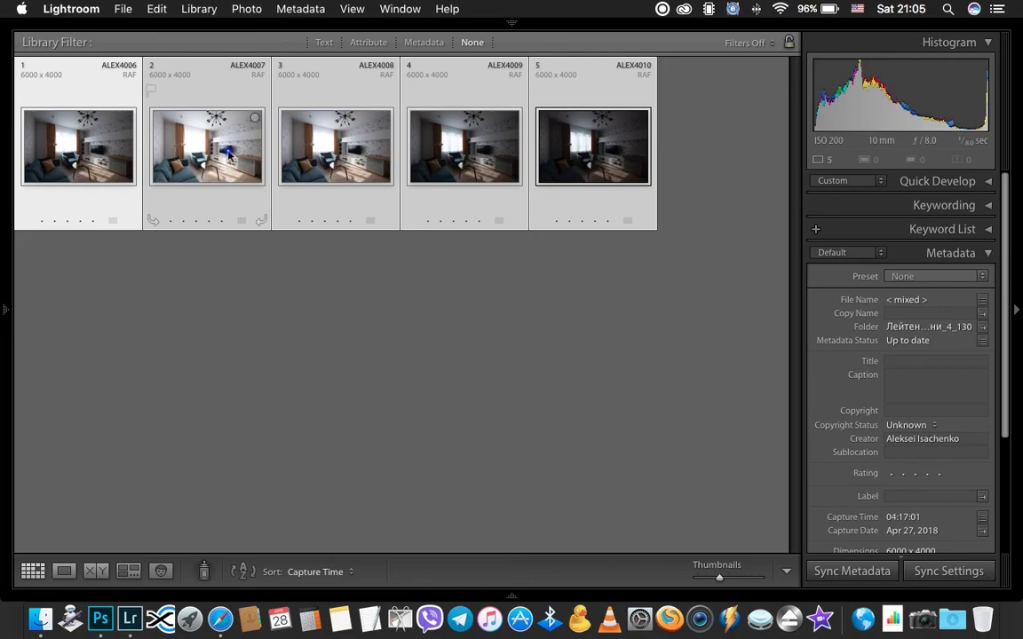
# Step through the exposures from ALEX4007 in Loupe view, then go back to the Grid
pyautogui.doubleClick(205, 136)
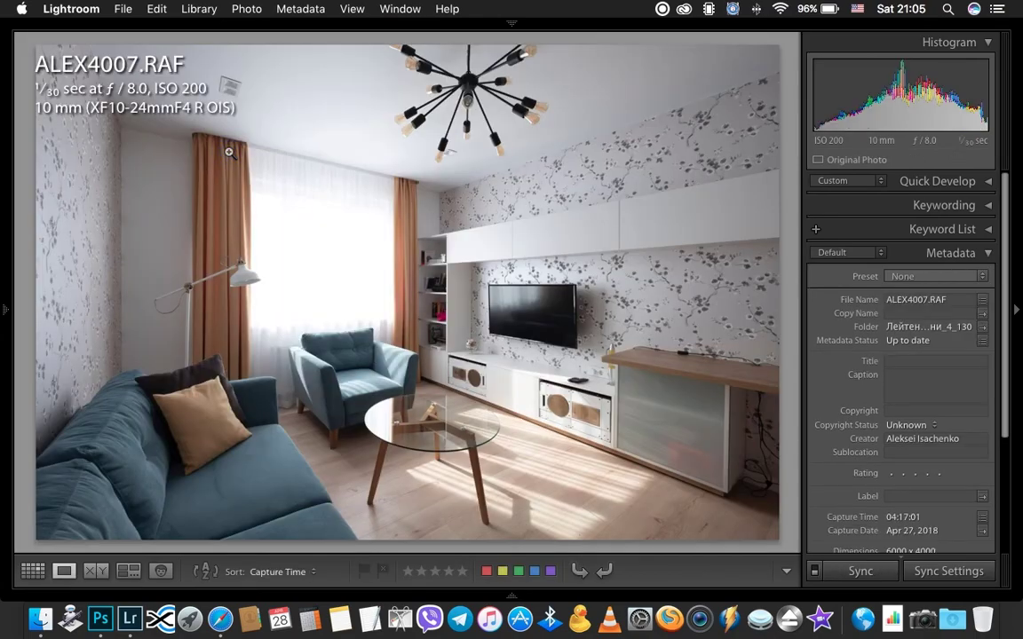
pyautogui.press('Right')
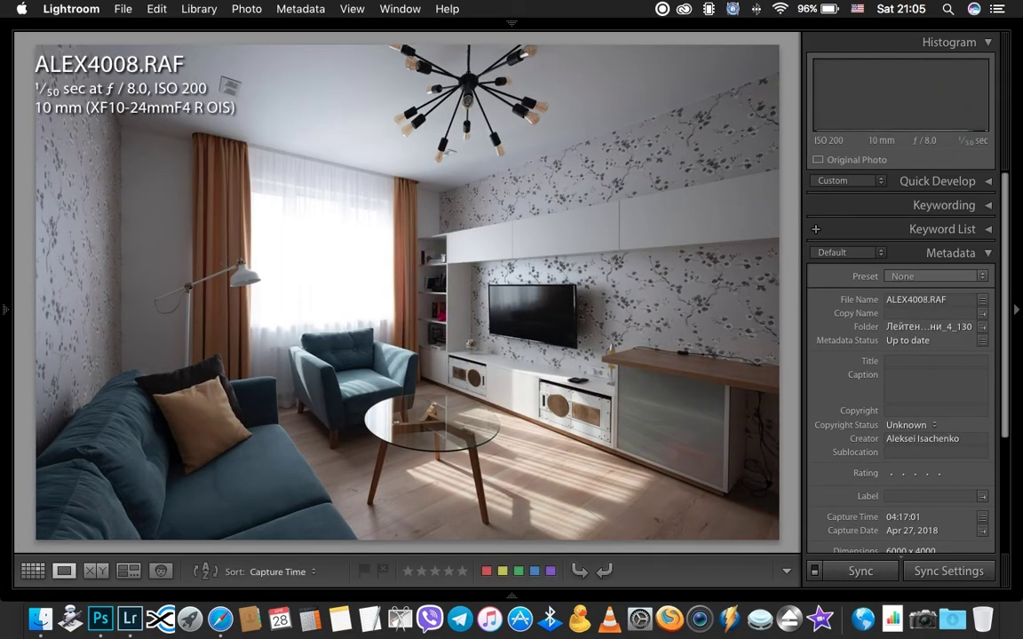
pyautogui.press('Right')
pyautogui.press('Right')
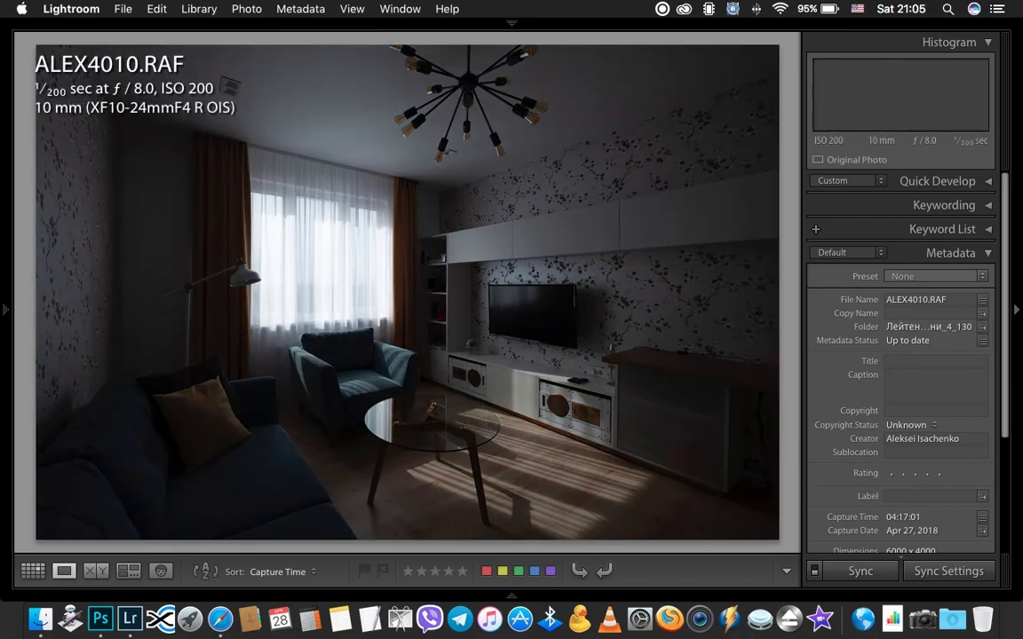
pyautogui.press('Right')
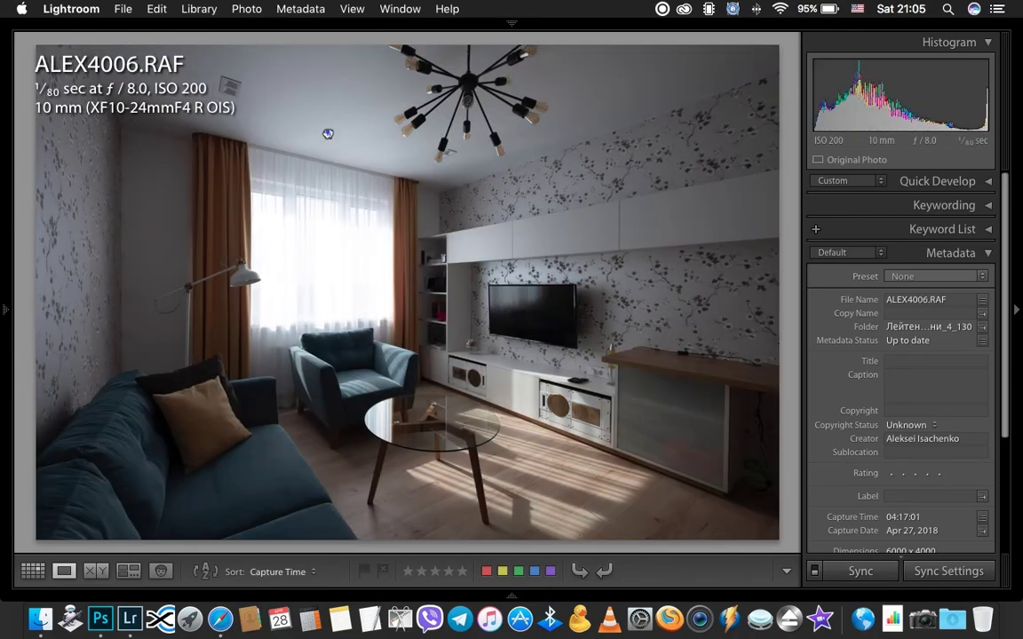
pyautogui.press('g')
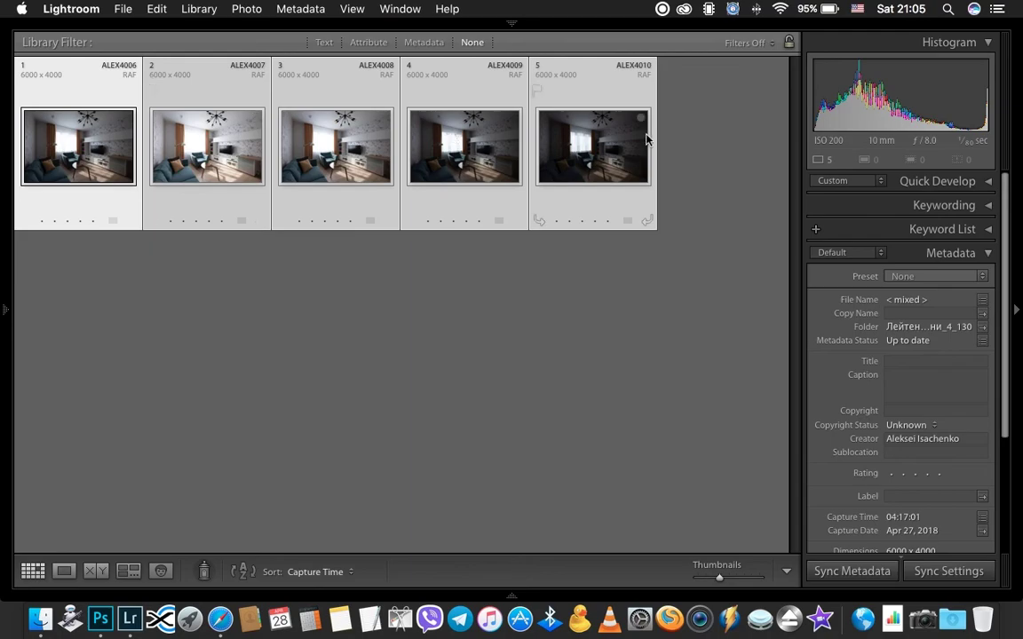
# Merge the five exposures into an HDR preview with Auto Align, Auto Settings and Low deghost
pyautogui.click(246, 9)
pyautogui.moveTo(274, 163)
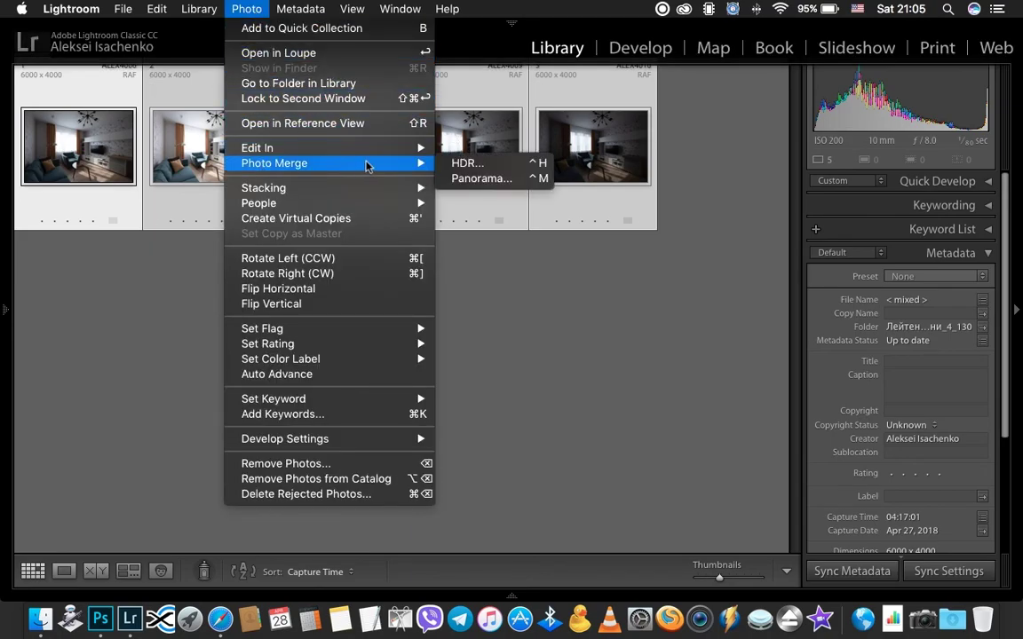
pyautogui.click(466, 166)
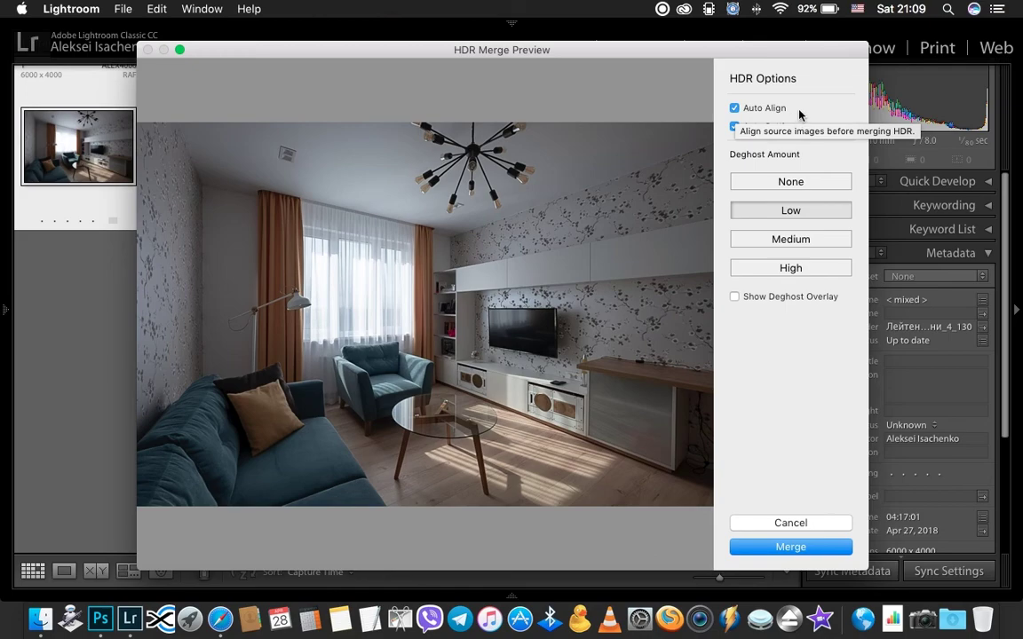
# Confirm the HDR merge, follow its progress, then select only ALEX4006-HDR-2.dng
pyautogui.click(788, 548)
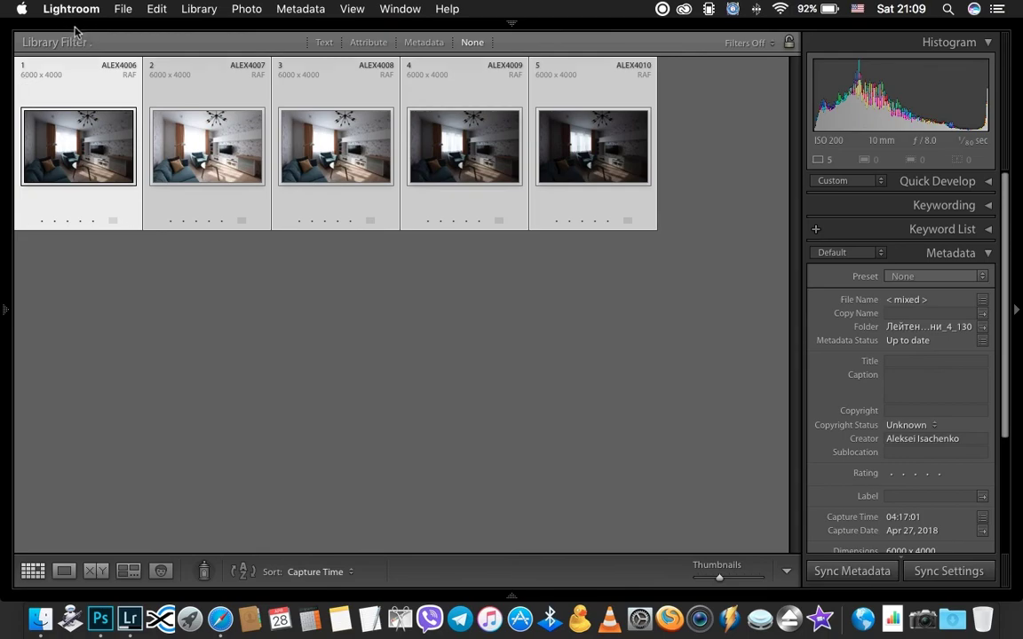
pyautogui.hotkey('ctrl', 'shift', 'h')
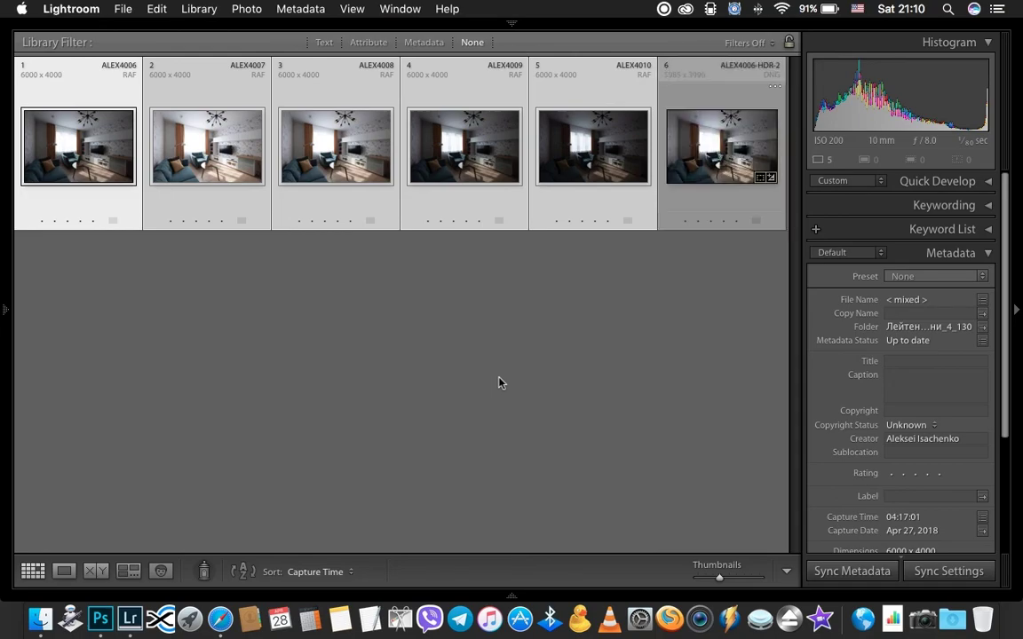
pyautogui.click(733, 135)
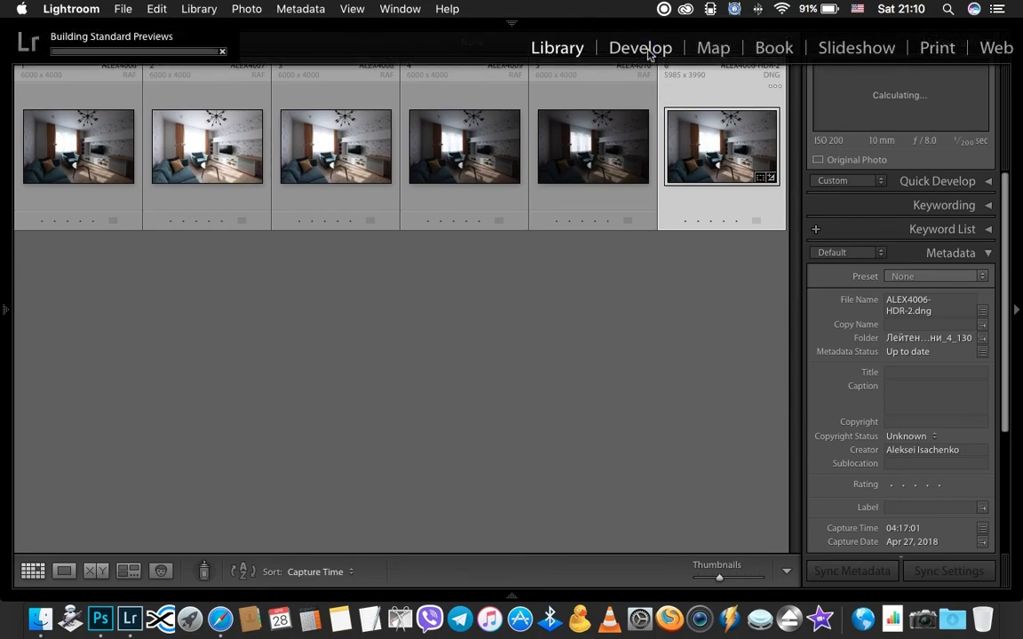
# Open ALEX4006-HDR-2.dng in the Develop module
pyautogui.click(648, 52)
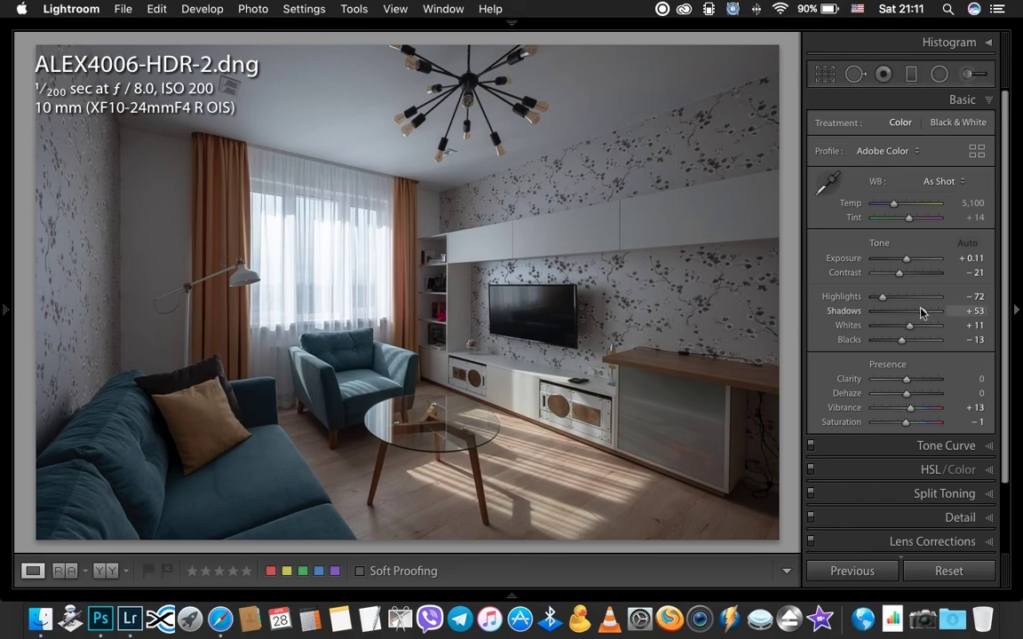
# Set Shadows +86, Highlights −100, Blacks 0 and Exposure +0.45, then zoom in on the curtains
pyautogui.moveTo(923, 314); pyautogui.dragTo(931, 318)
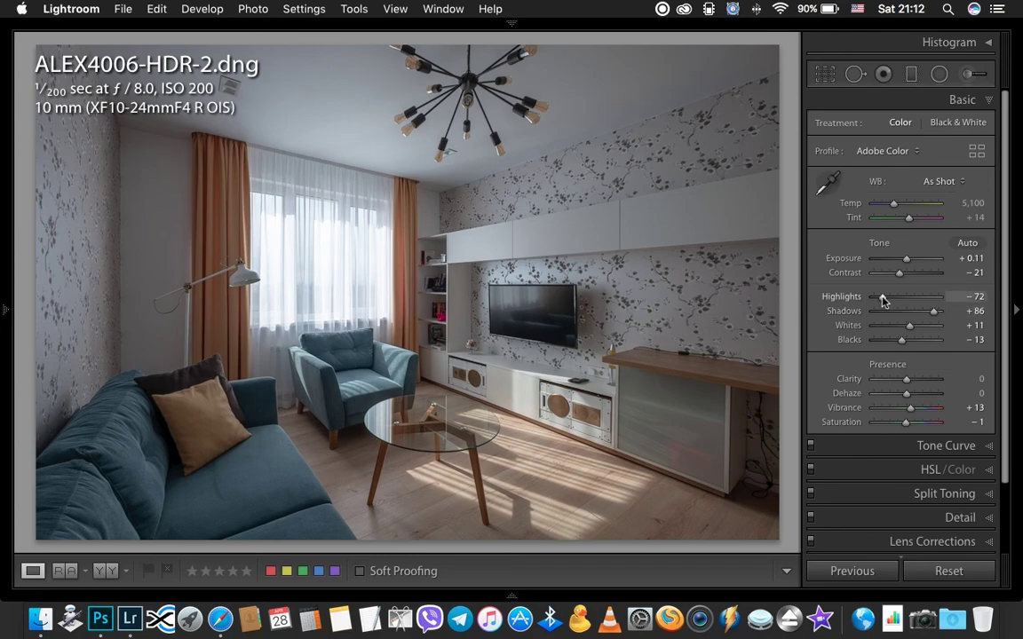
pyautogui.moveTo(883, 300); pyautogui.dragTo(875, 301)
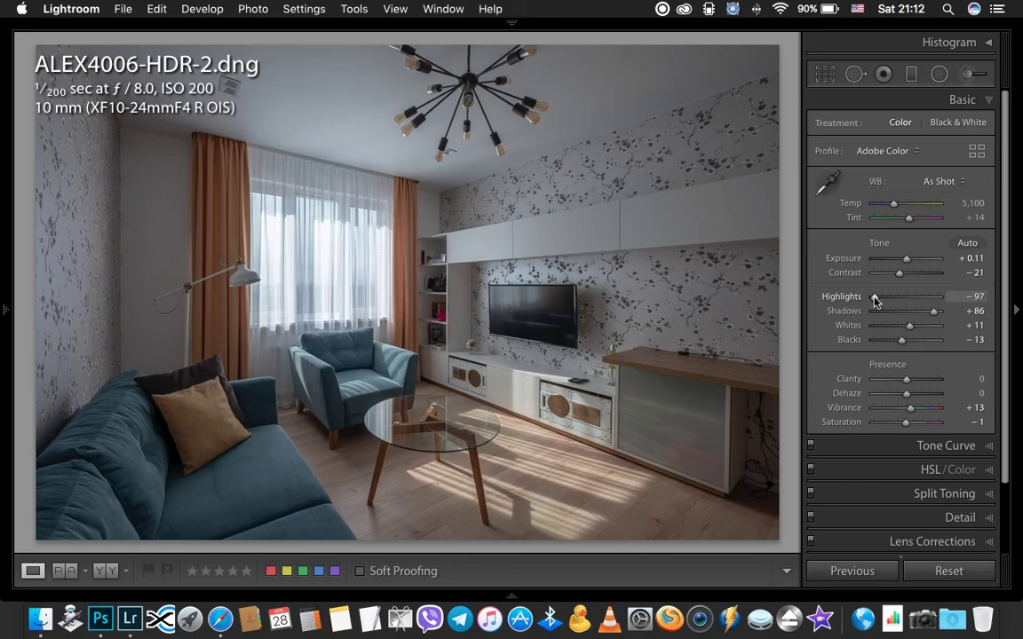
pyautogui.moveTo(875, 300); pyautogui.dragTo(870, 300)
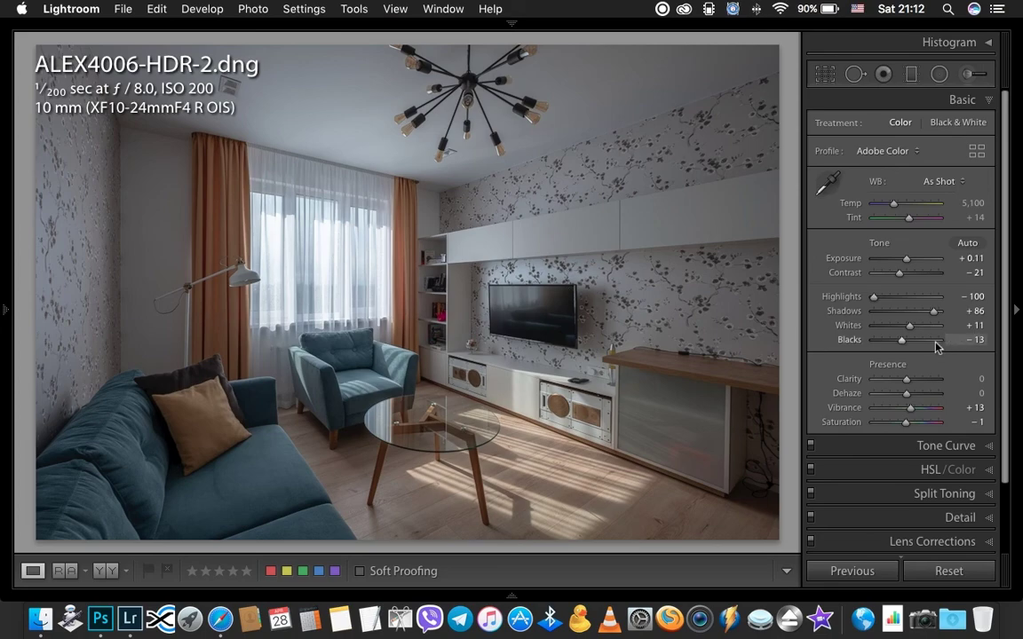
pyautogui.doubleClick(848, 340)
pyautogui.moveTo(906, 259); pyautogui.dragTo(907, 263)
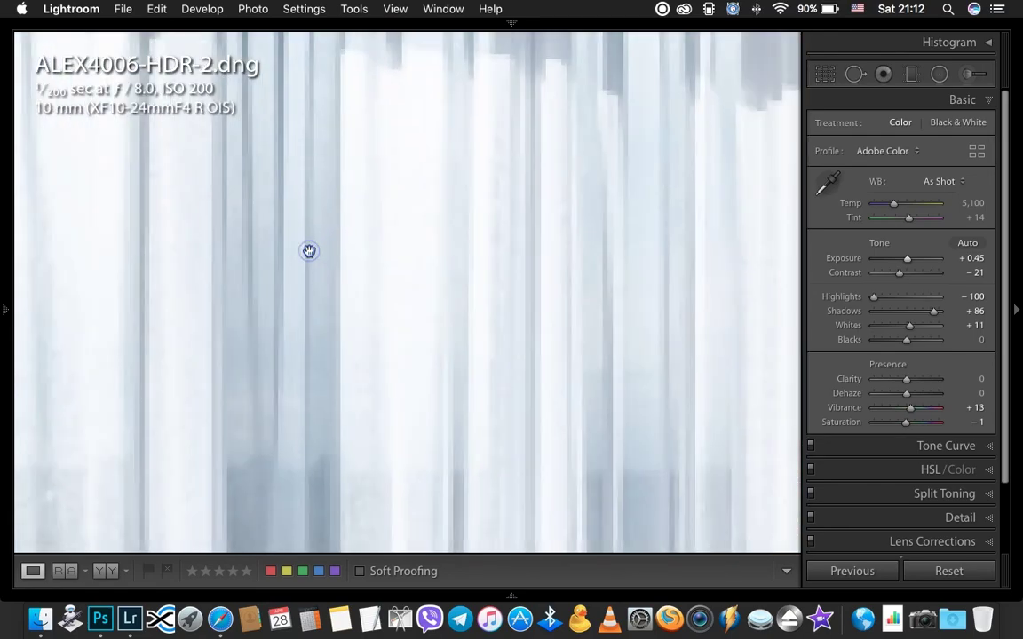
pyautogui.click(308, 251)
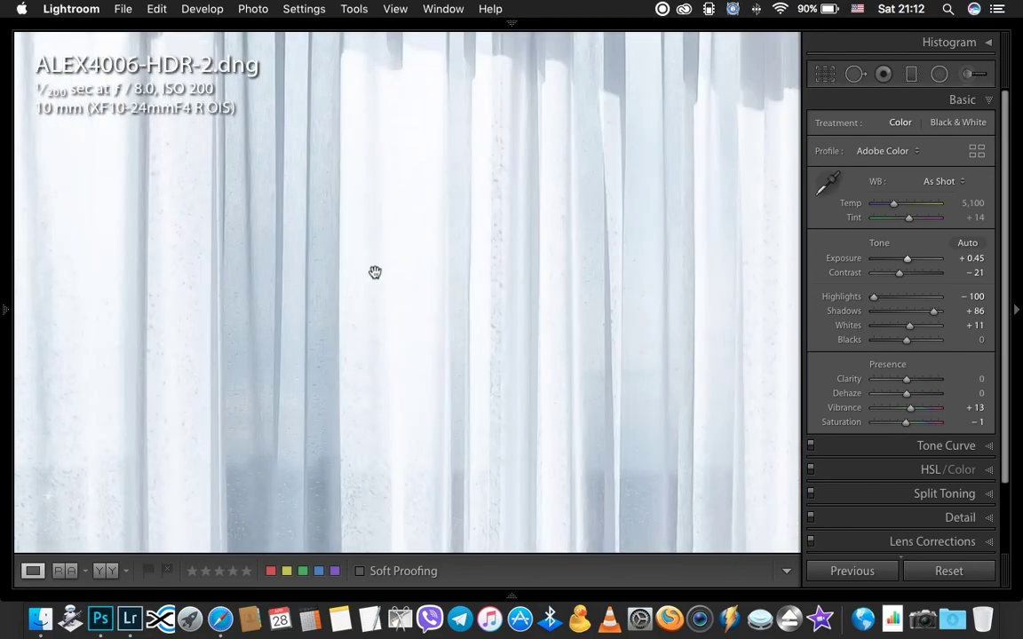
pyautogui.click(375, 272)
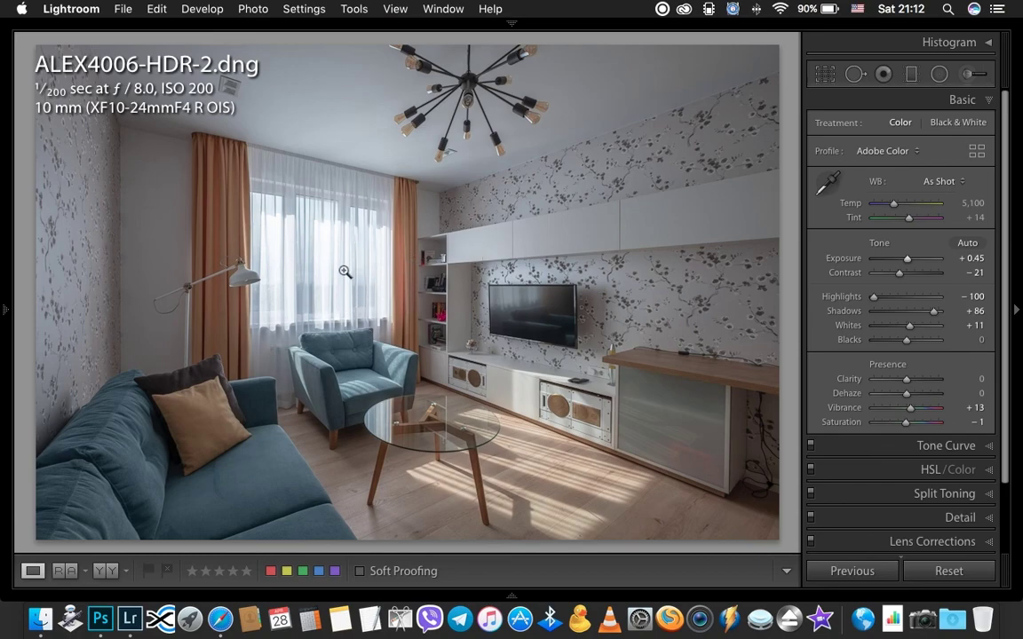
# Paint a highlight-darkening Adjustment Brush stroke over the bright window
pyautogui.click(968, 75)
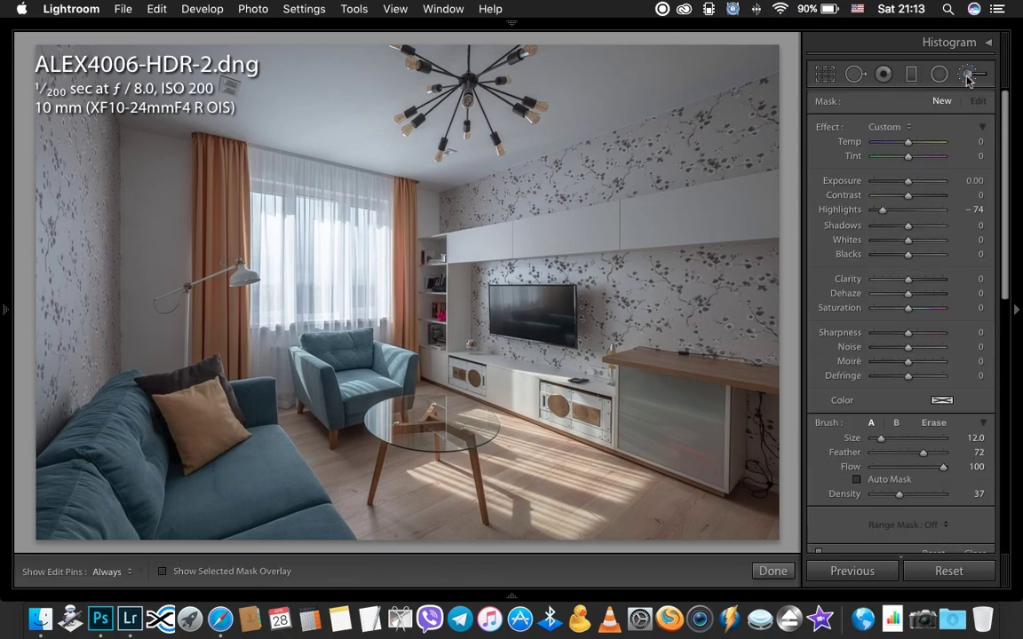
pyautogui.moveTo(882, 210); pyautogui.dragTo(873, 210)
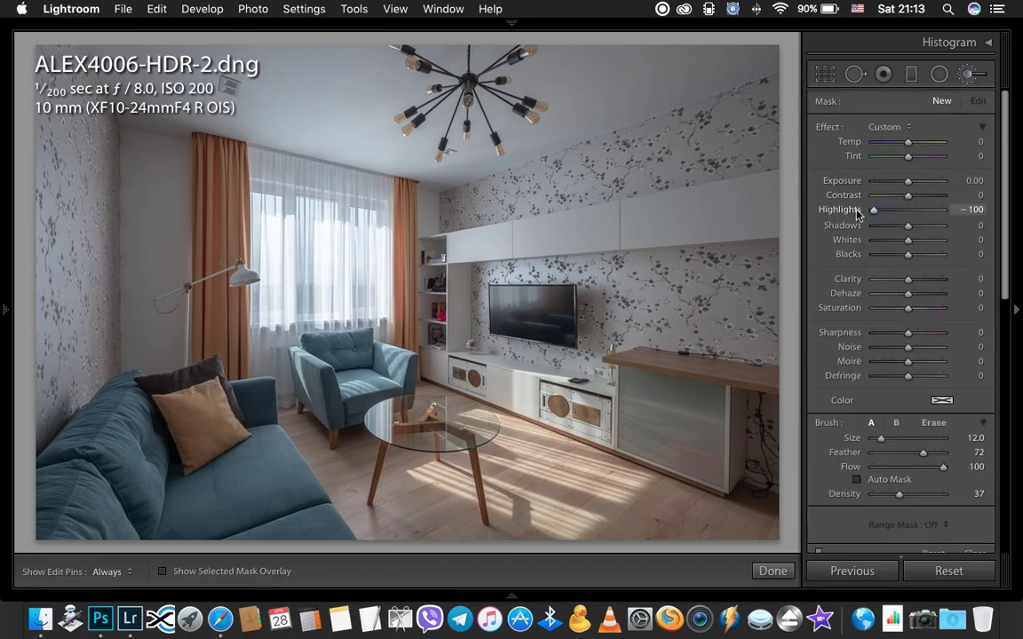
pyautogui.scroll(-3, 276, 233)
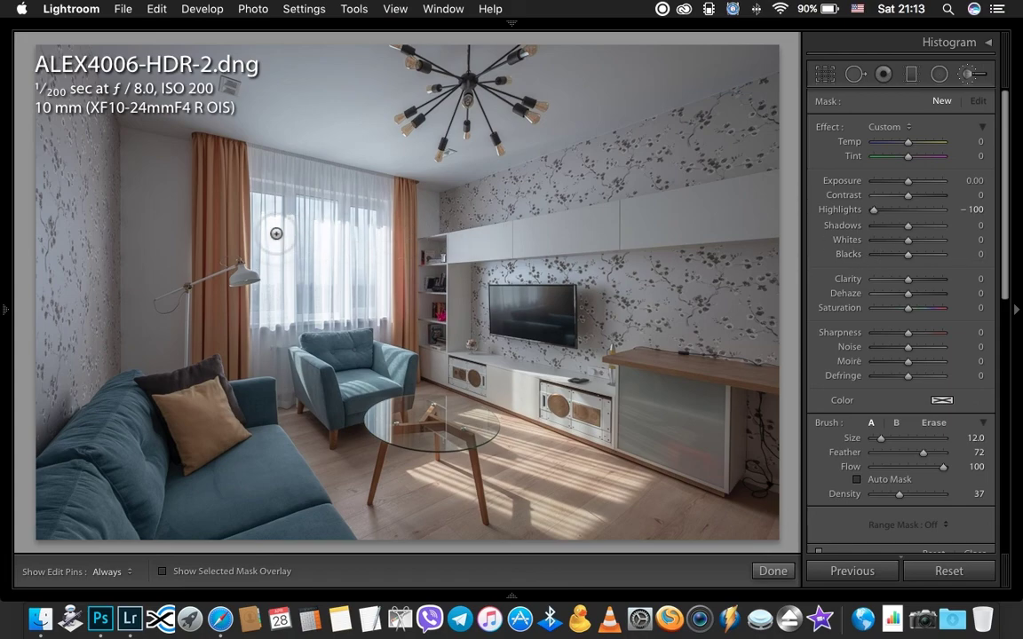
pyautogui.scroll(-1, 276, 234)
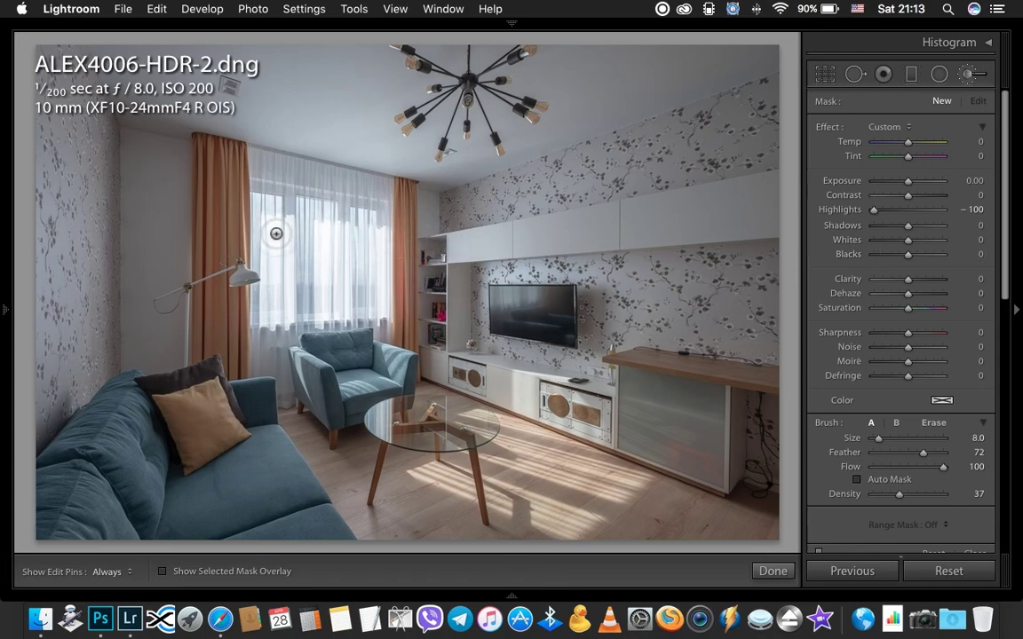
pyautogui.moveTo(274, 231); pyautogui.dragTo(333, 238)
pyautogui.press('h')
pyautogui.press('h')
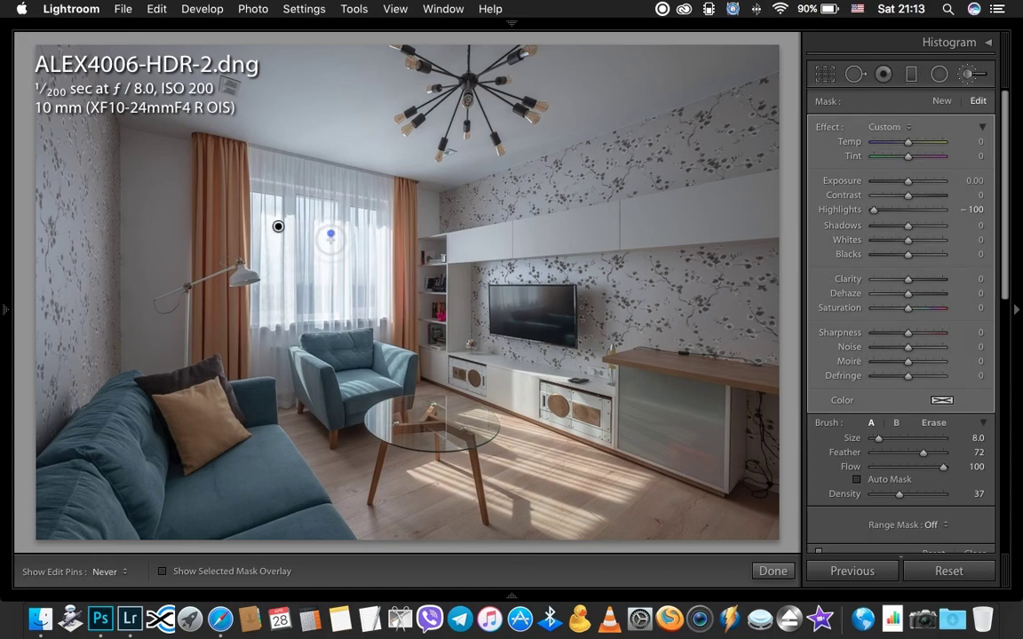
pyautogui.press('h')
pyautogui.scroll(-3, 380, 238)
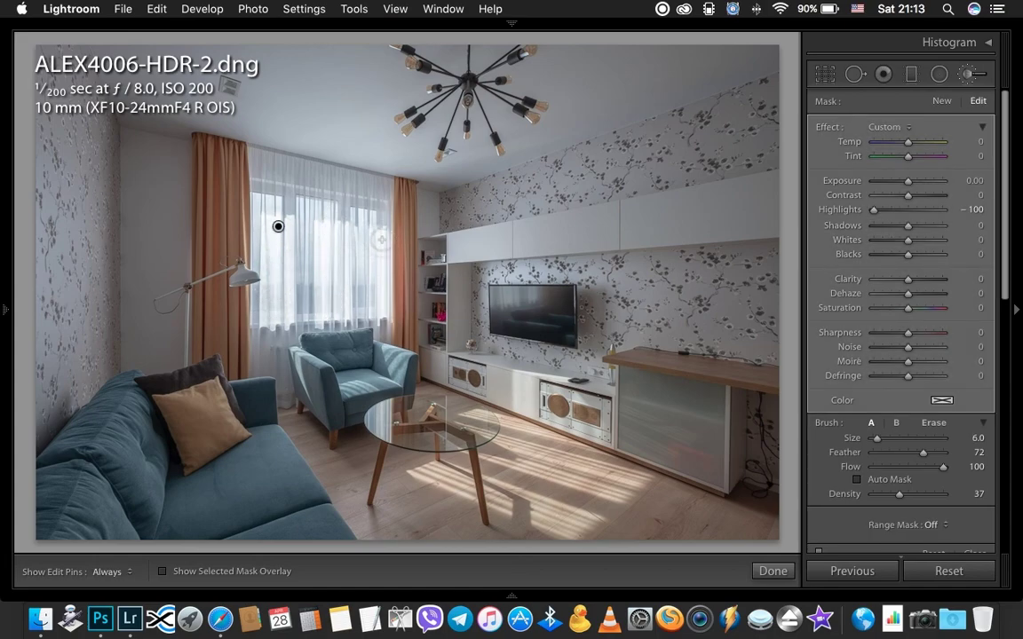
# Lower the brushed window's Exposure to −0.21 and Whites to −66, then finish the brush
pyautogui.press('h')
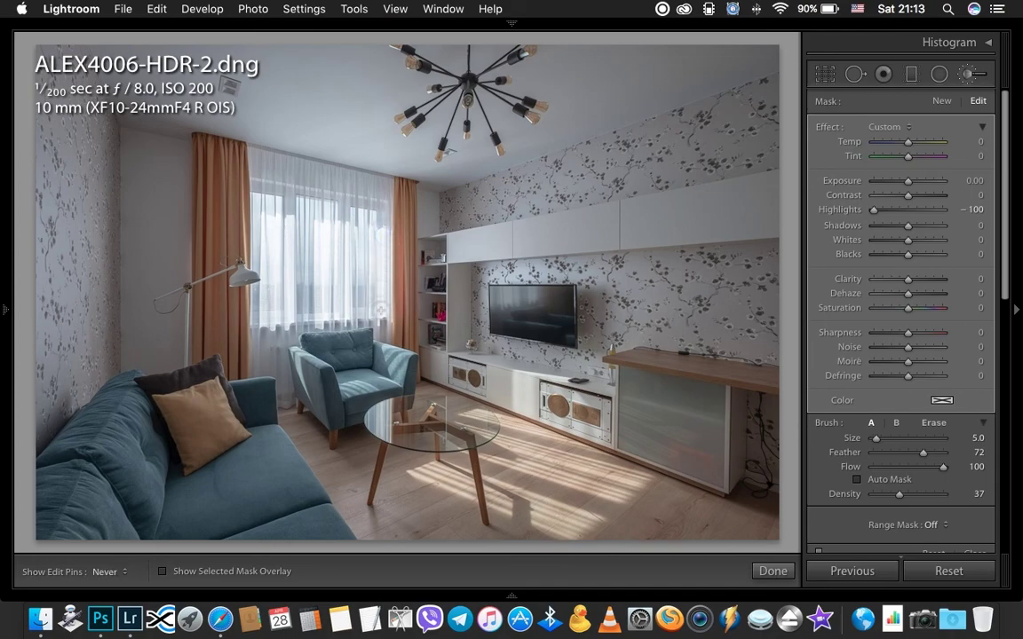
pyautogui.press('h')
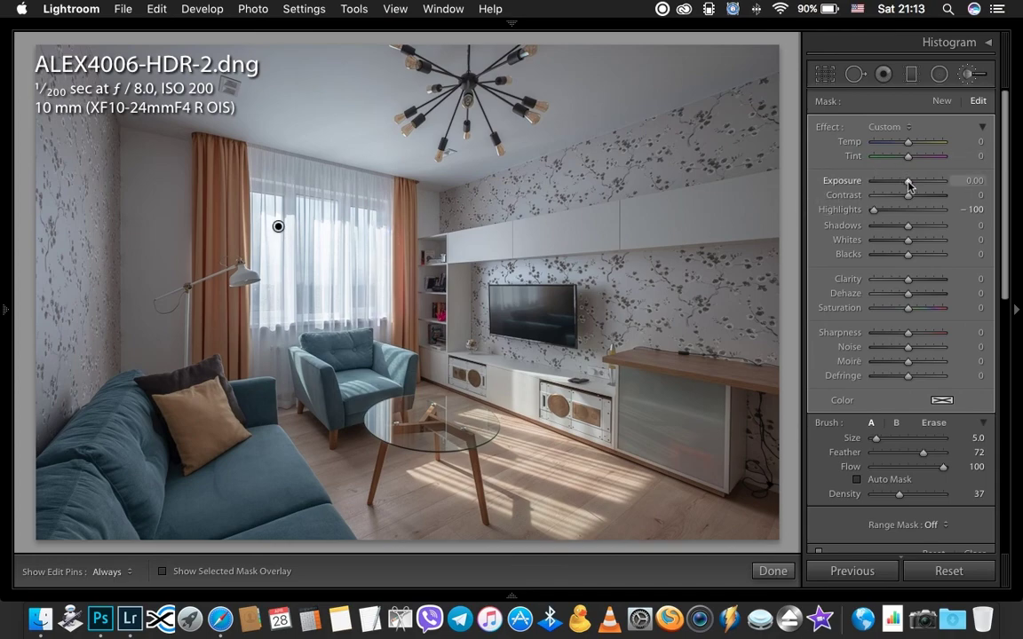
pyautogui.moveTo(908, 184); pyautogui.dragTo(905, 184)
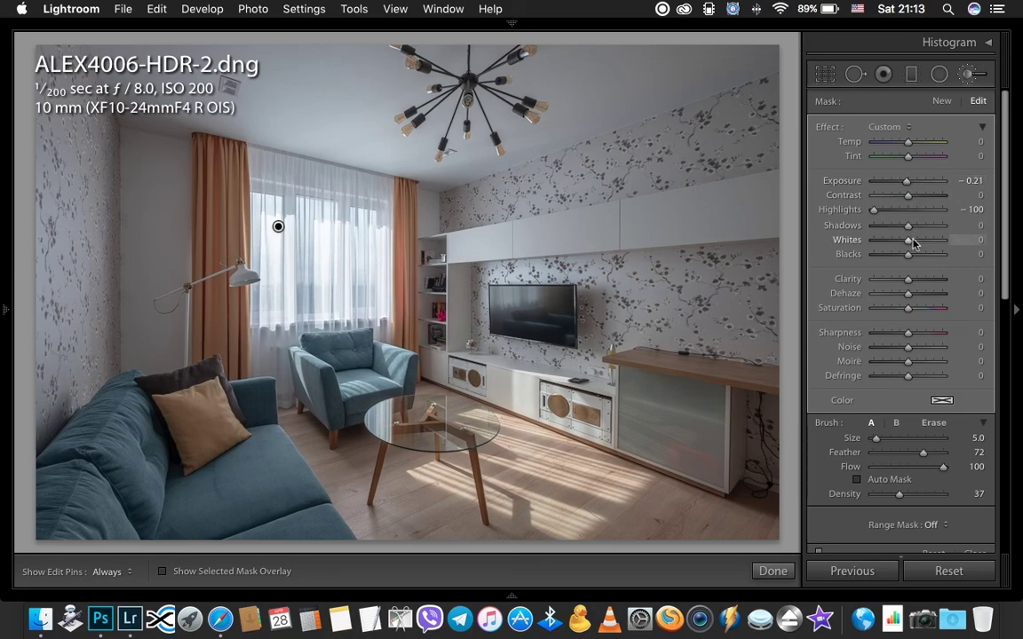
pyautogui.moveTo(908, 244); pyautogui.dragTo(886, 243)
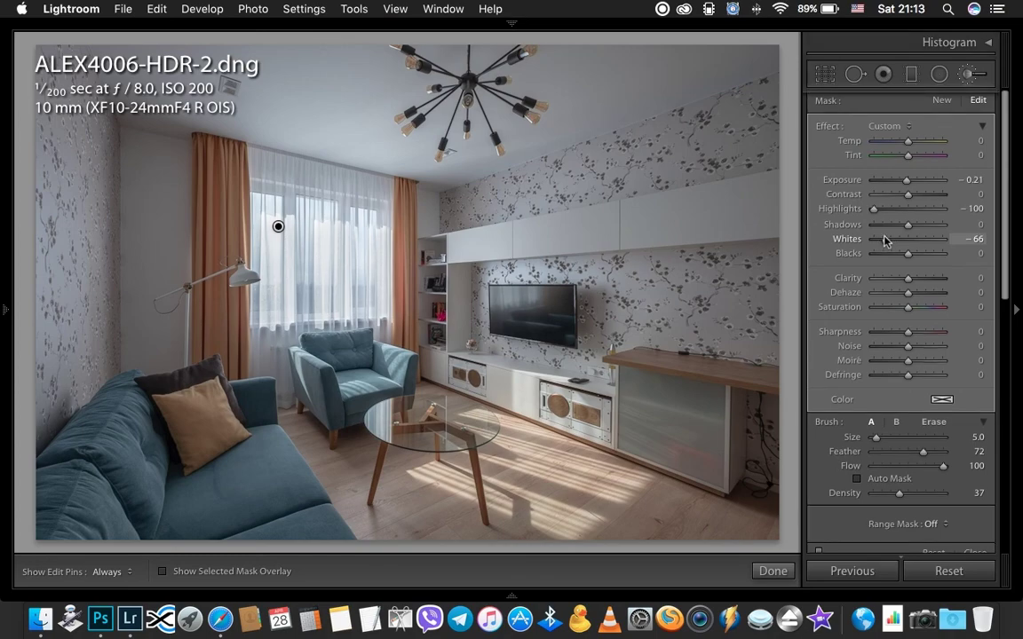
pyautogui.click(968, 76)
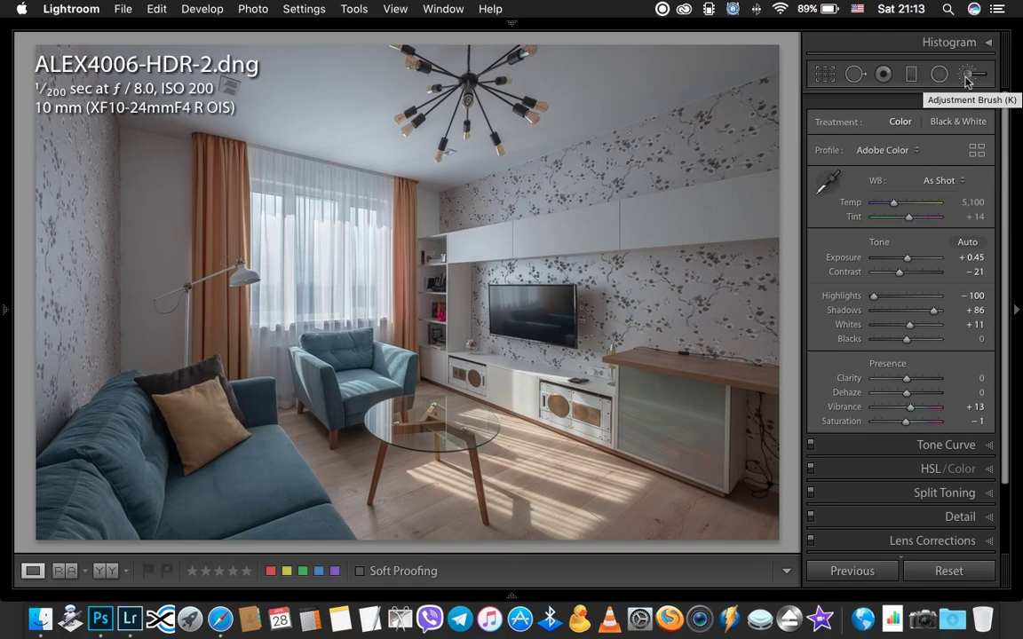
# Set Temp to 5300 and Saturation to +25 in the Basic panel
pyautogui.click(972, 203)
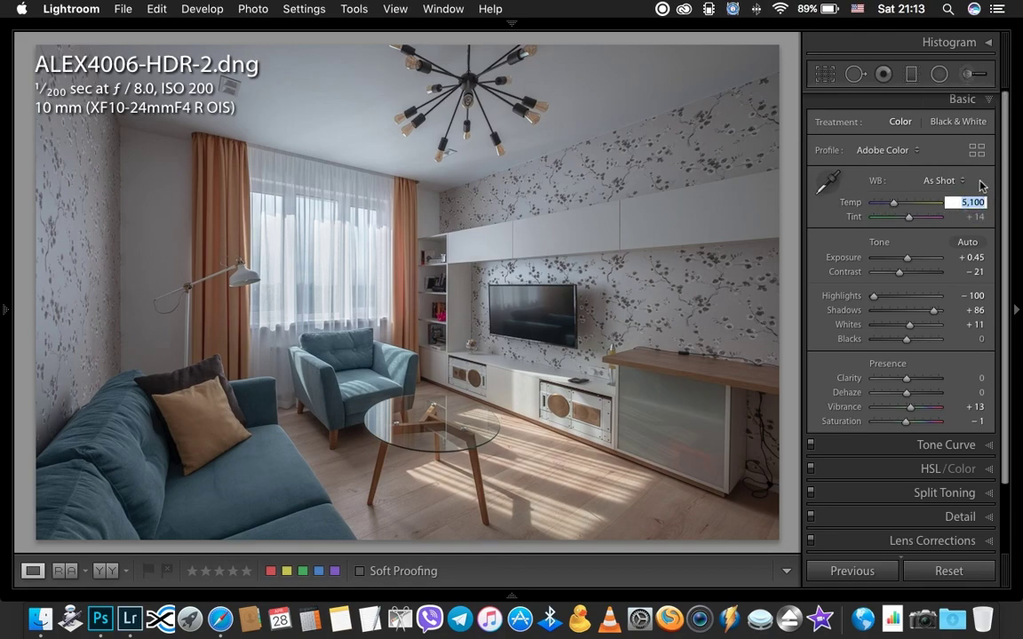
pyautogui.write('5300')
pyautogui.press('Return')
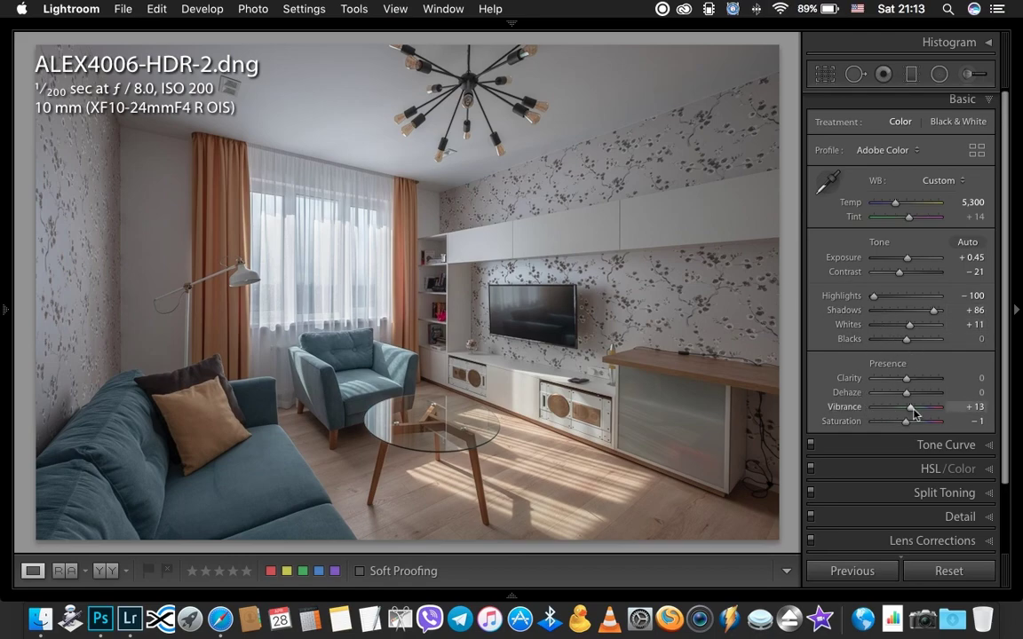
pyautogui.click(976, 421)
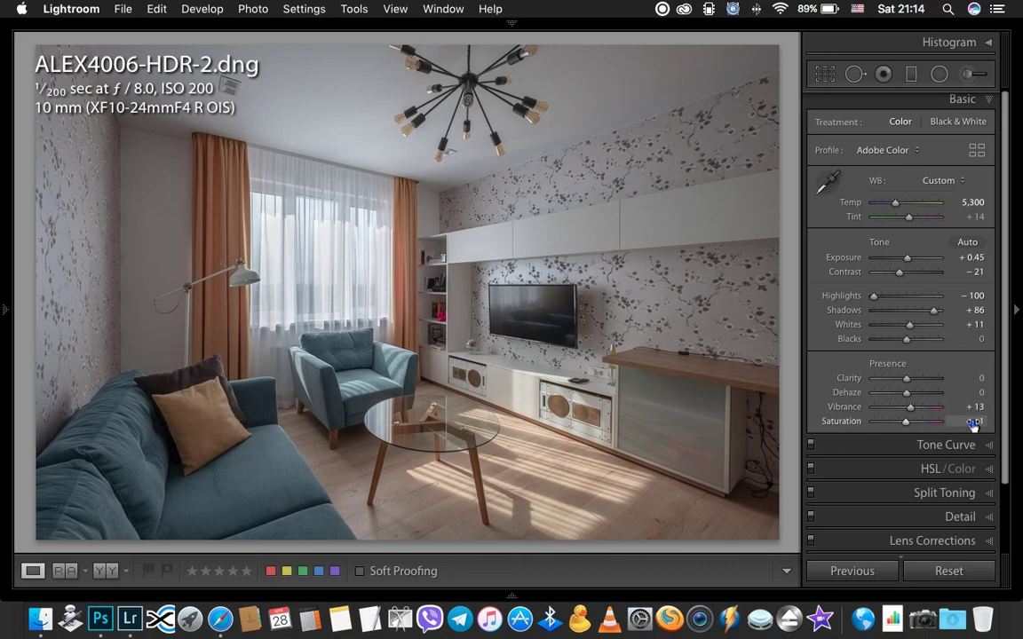
pyautogui.write('25')
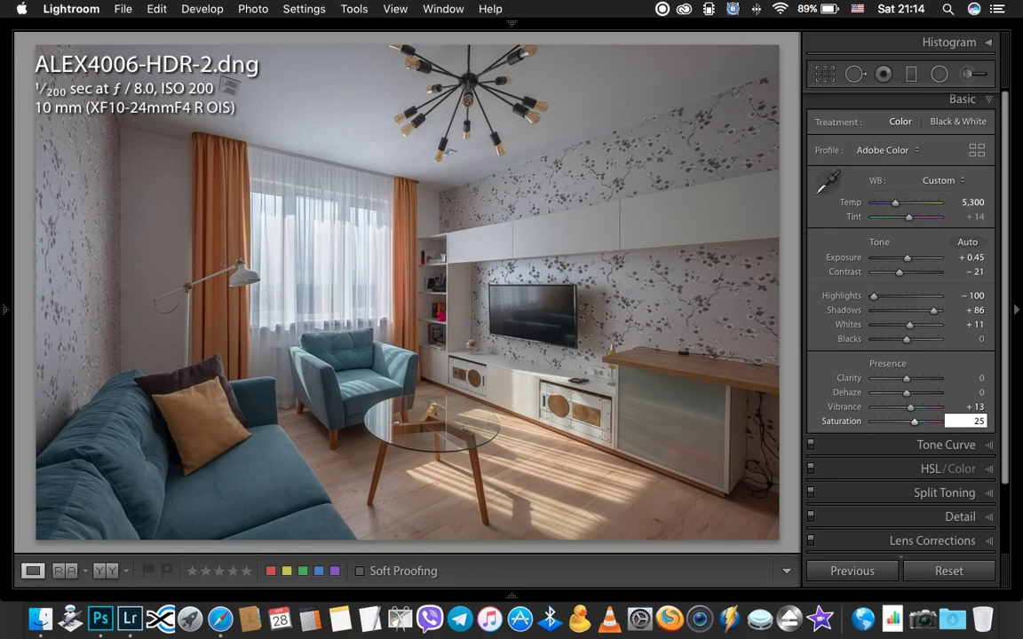
pyautogui.press('Return')
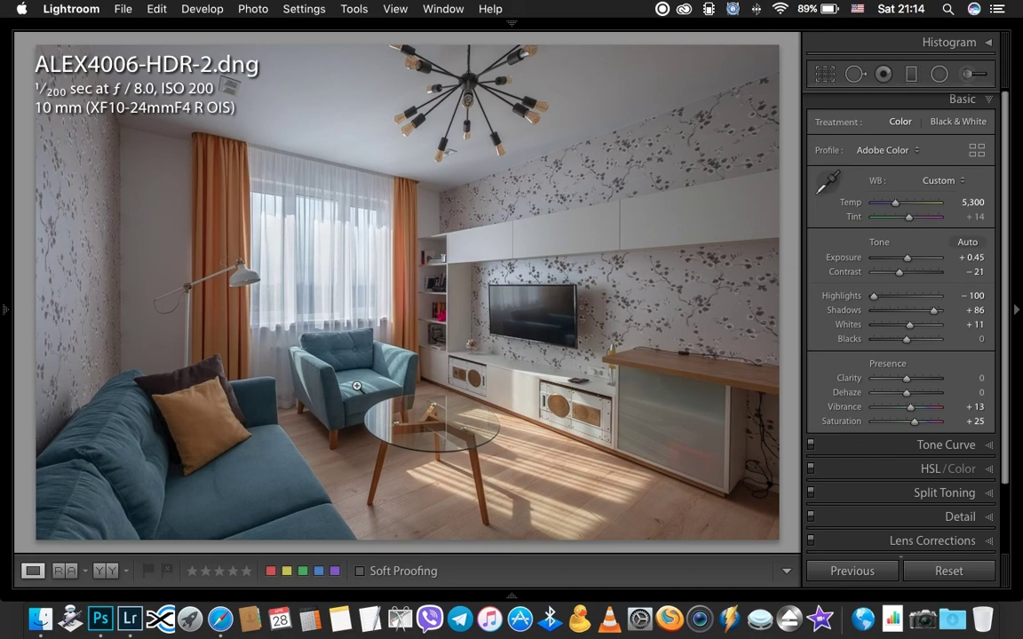
pyautogui.click(886, 469)
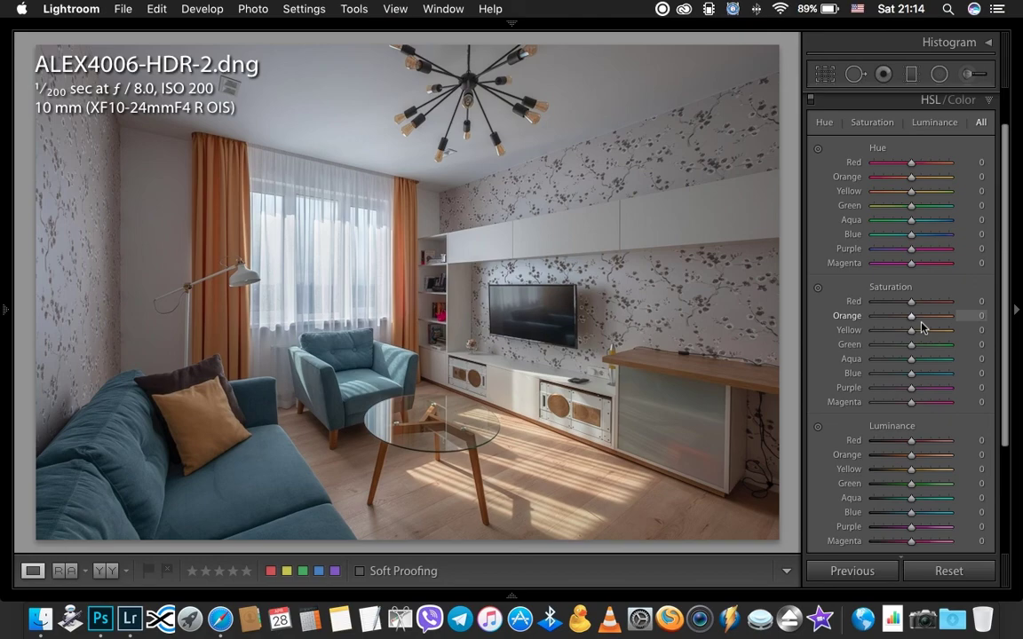
pyautogui.scroll(2, 921, 327)
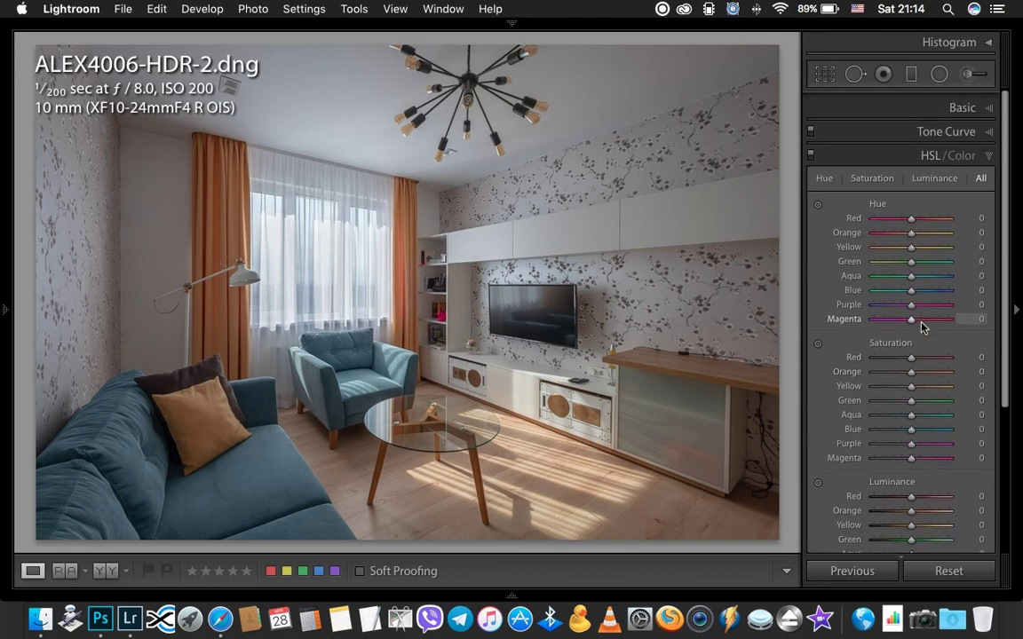
pyautogui.click(932, 147)
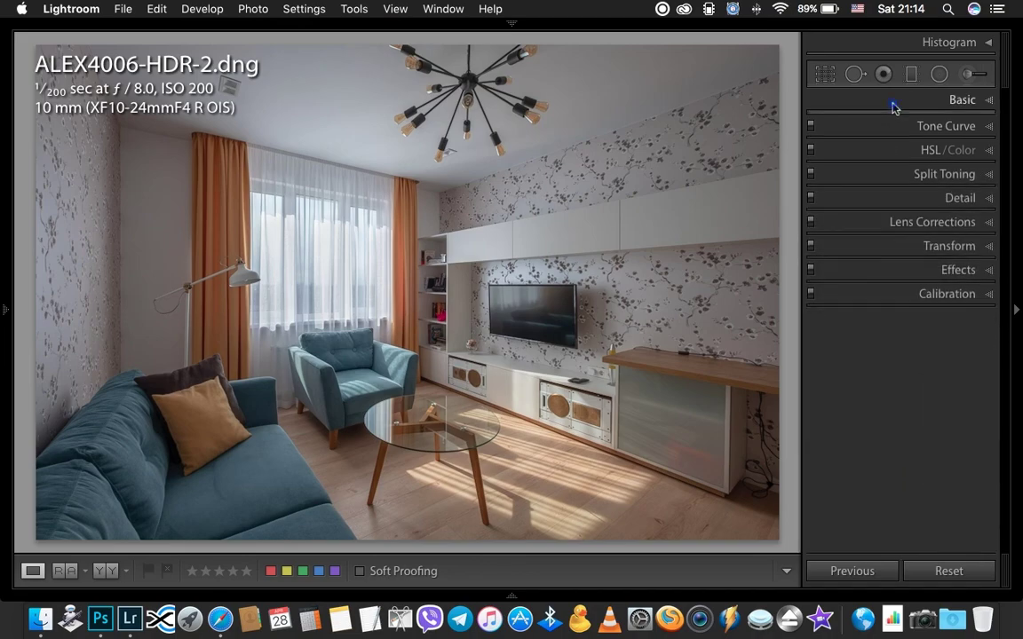
pyautogui.click(895, 102)
pyautogui.click(970, 77)
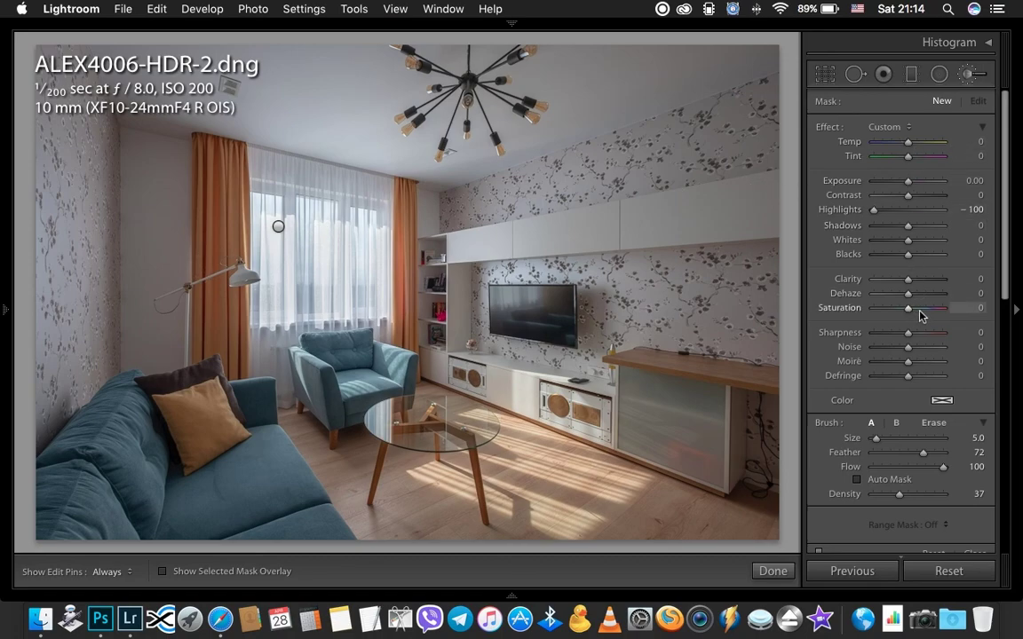
pyautogui.click(964, 71)
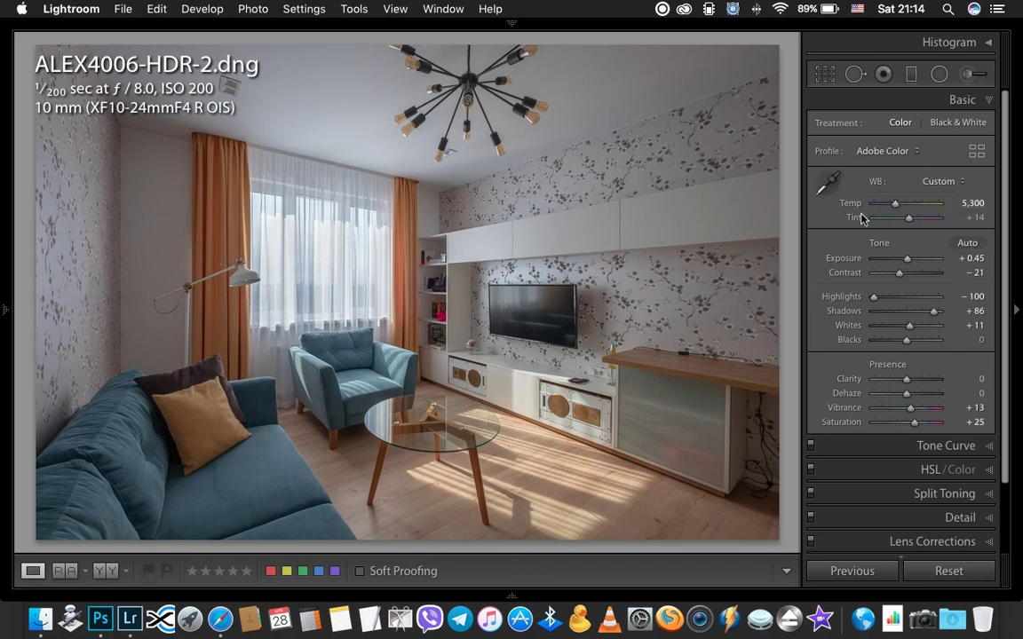
pyautogui.scroll(-2, 888, 533)
# Try Upright Vertical correction in the Transform panel, then expand the Detail panel
pyautogui.click(866, 533)
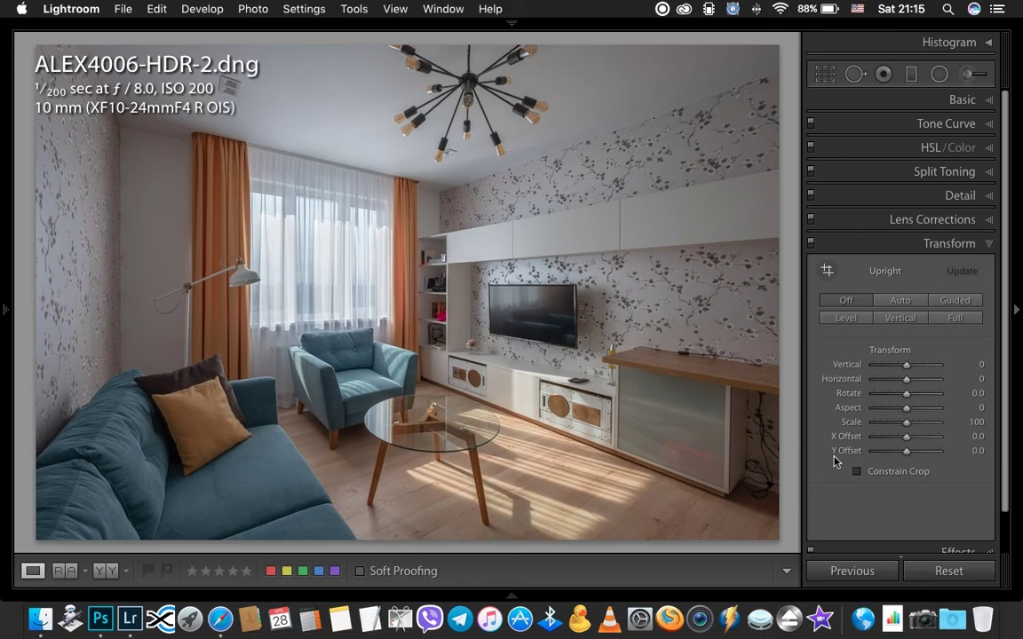
pyautogui.click(900, 318)
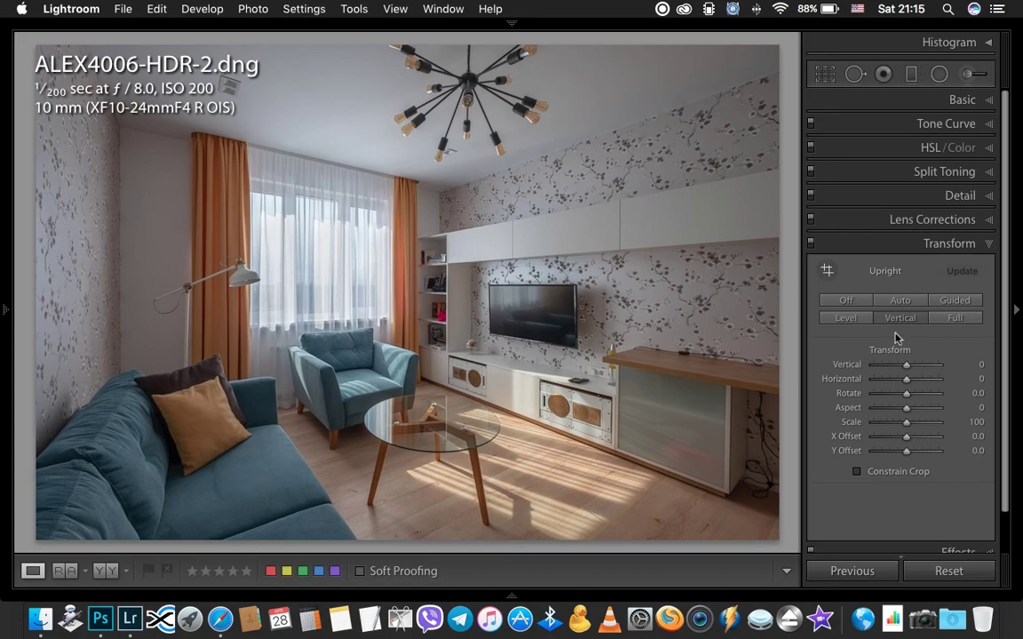
pyautogui.click(867, 196)
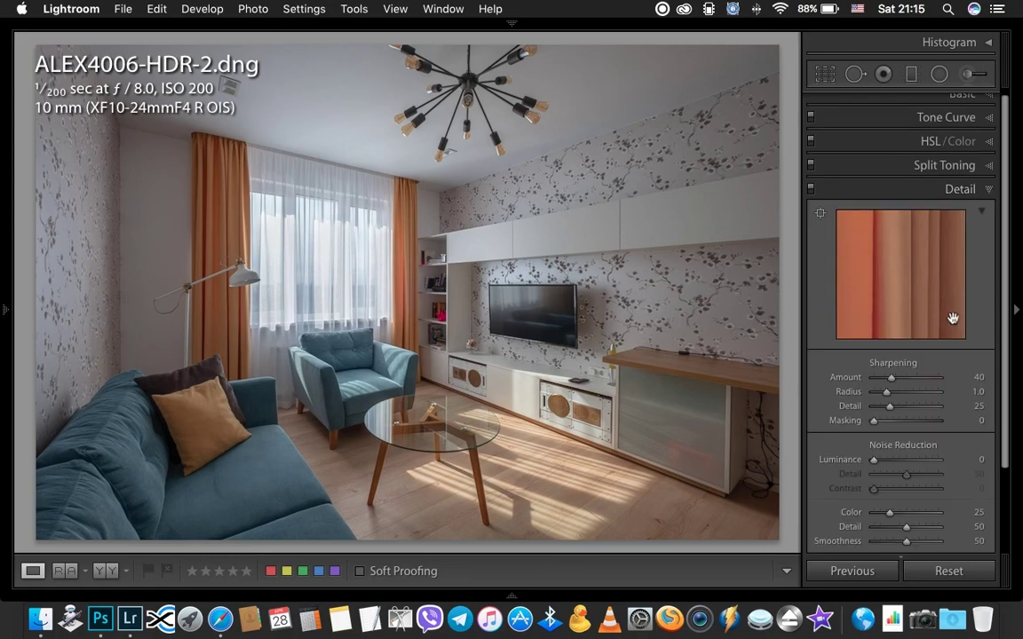
# Set sharpening to Amount 45, Radius 2.0 and Detail 35, then begin Edit In Photoshop
pyautogui.click(975, 378)
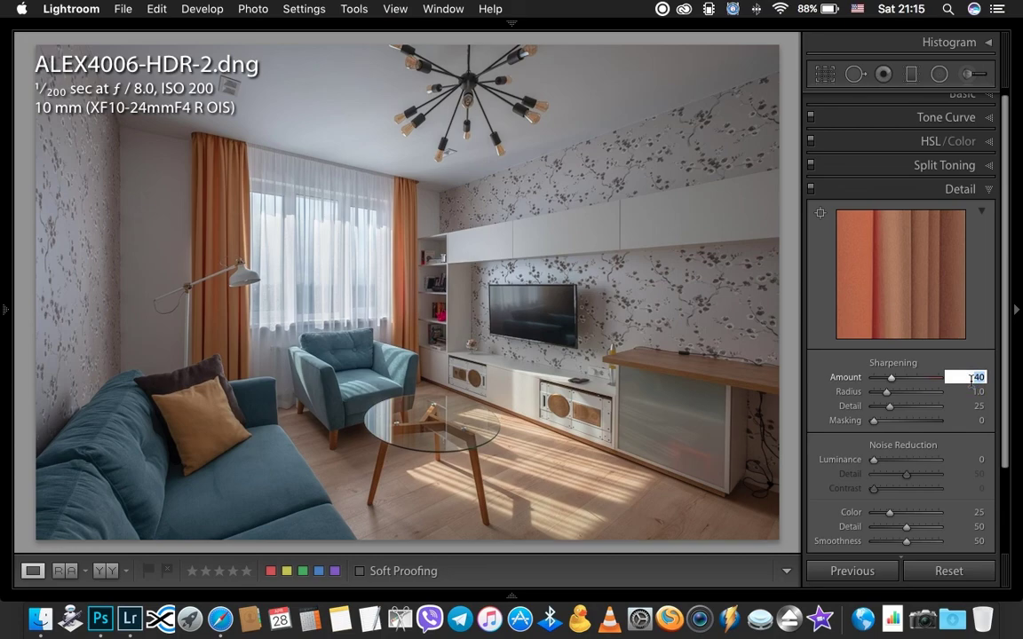
pyautogui.write('45')
pyautogui.press('Tab')
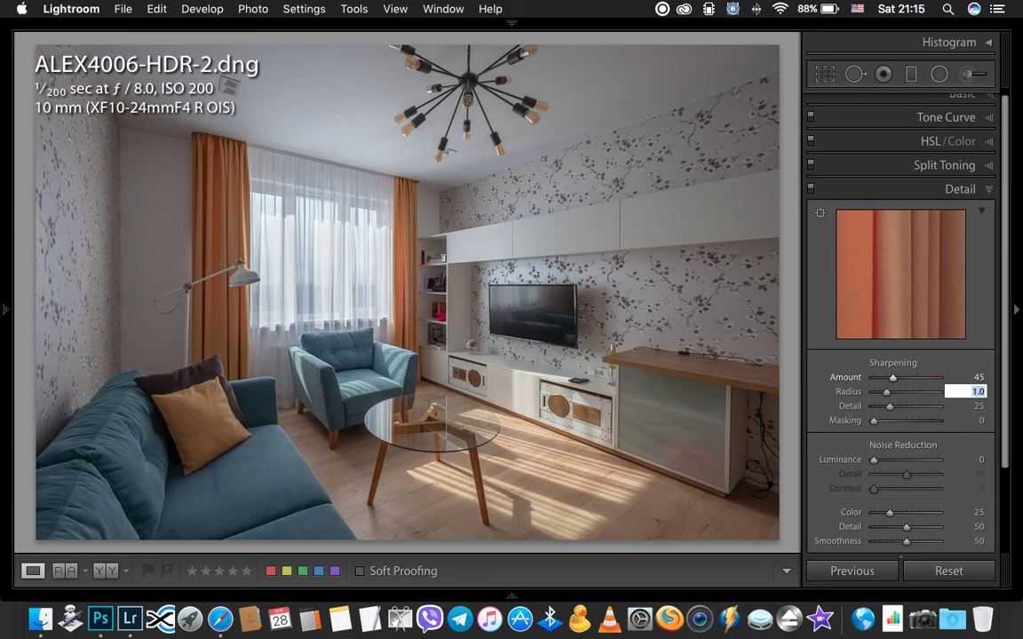
pyautogui.write('2')
pyautogui.press('Tab')
pyautogui.write('35')
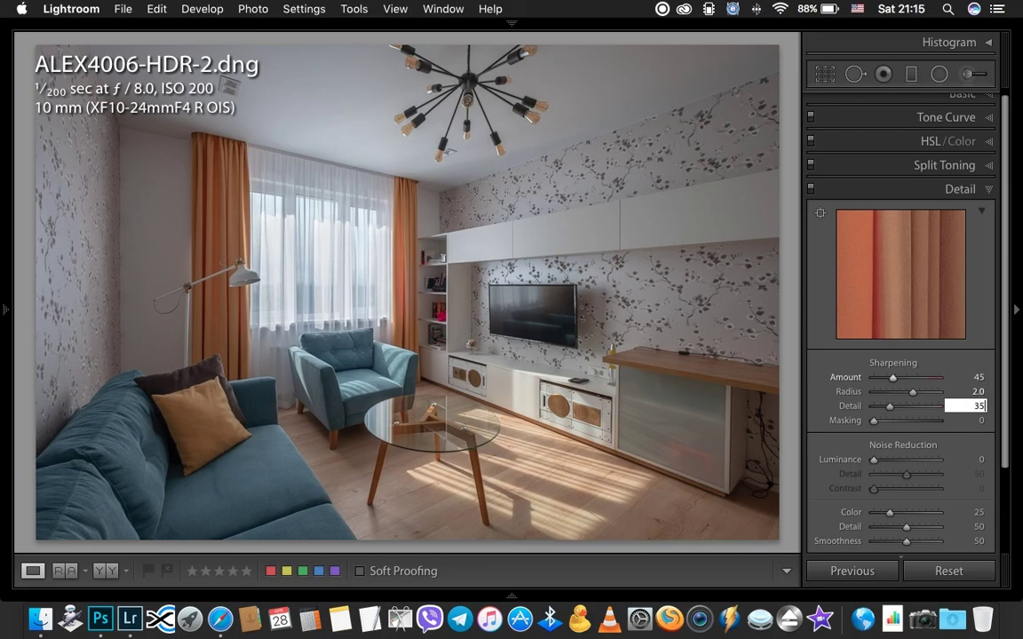
pyautogui.press('Return')
pyautogui.press('Return')
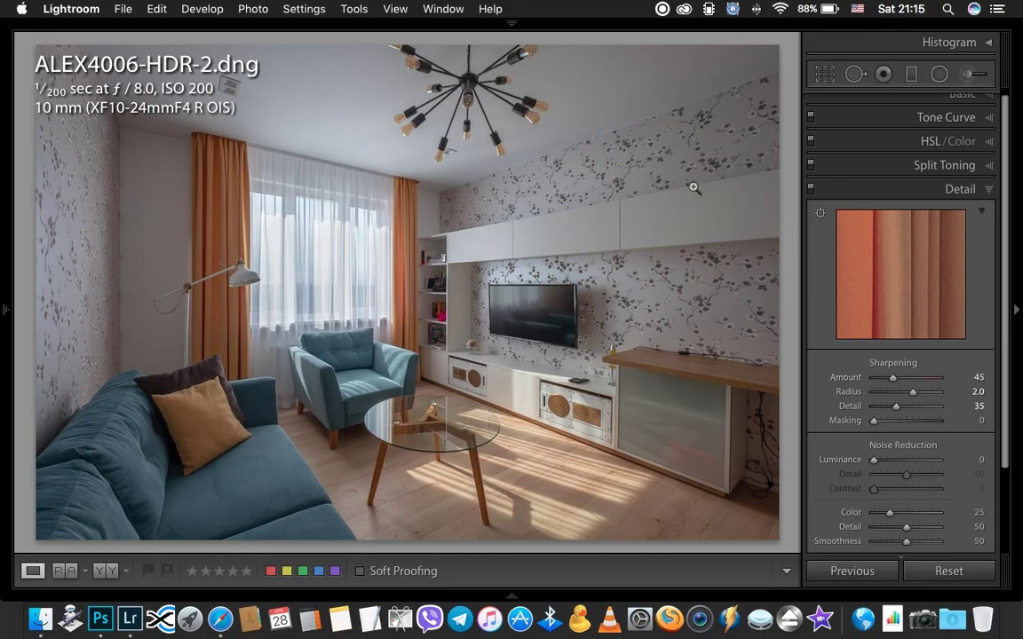
pyautogui.click(236, 9)
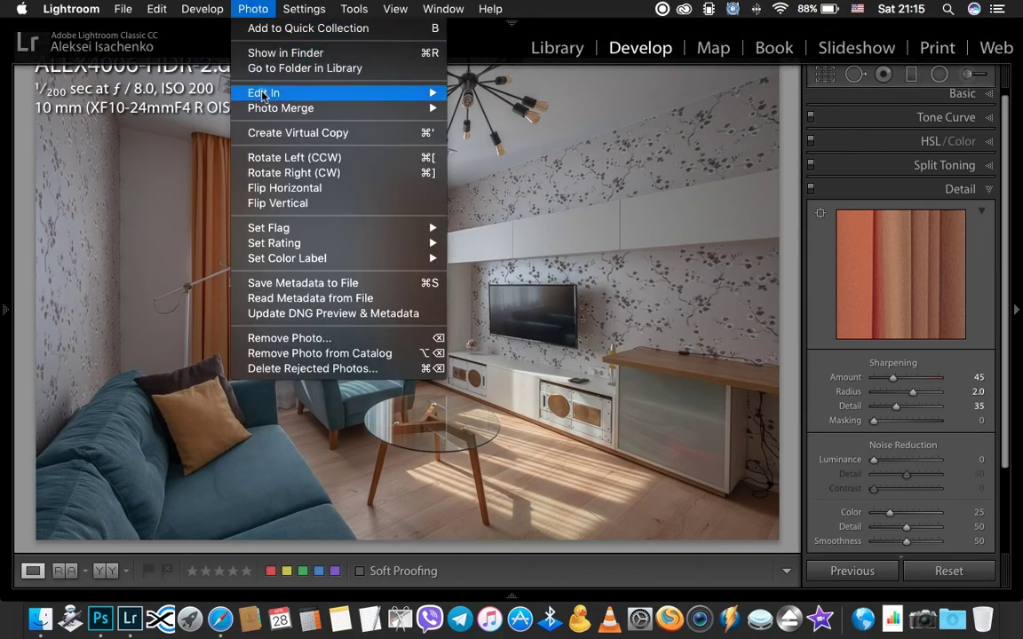
pyautogui.moveTo(264, 92)
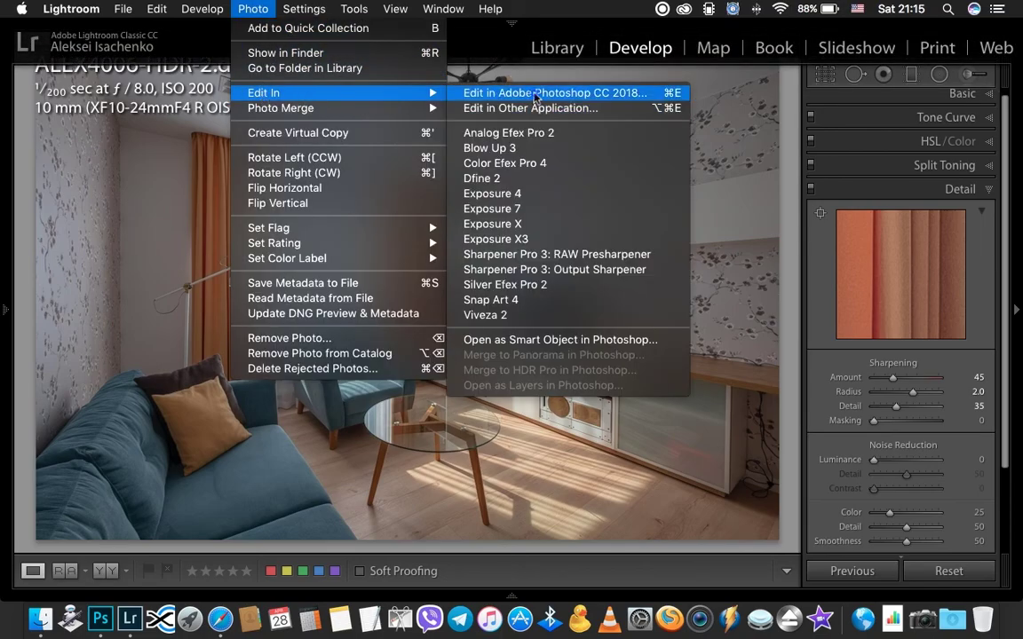
# Open the living-room photo full-screen, zoom in slightly, and duplicate Layer 0 as Layer 0 copy
pyautogui.click(535, 93)
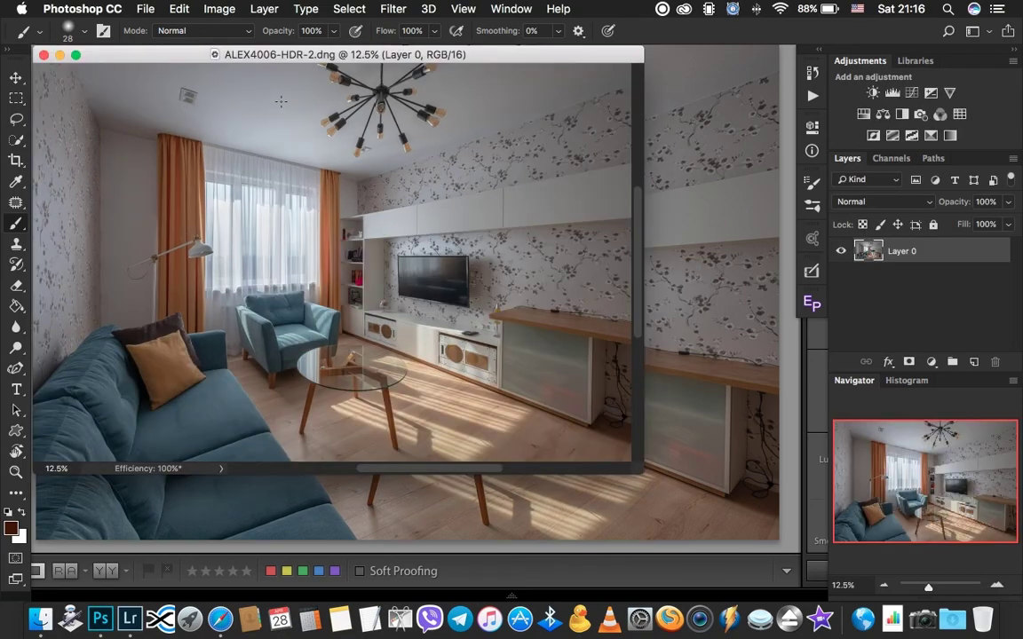
pyautogui.press('f')
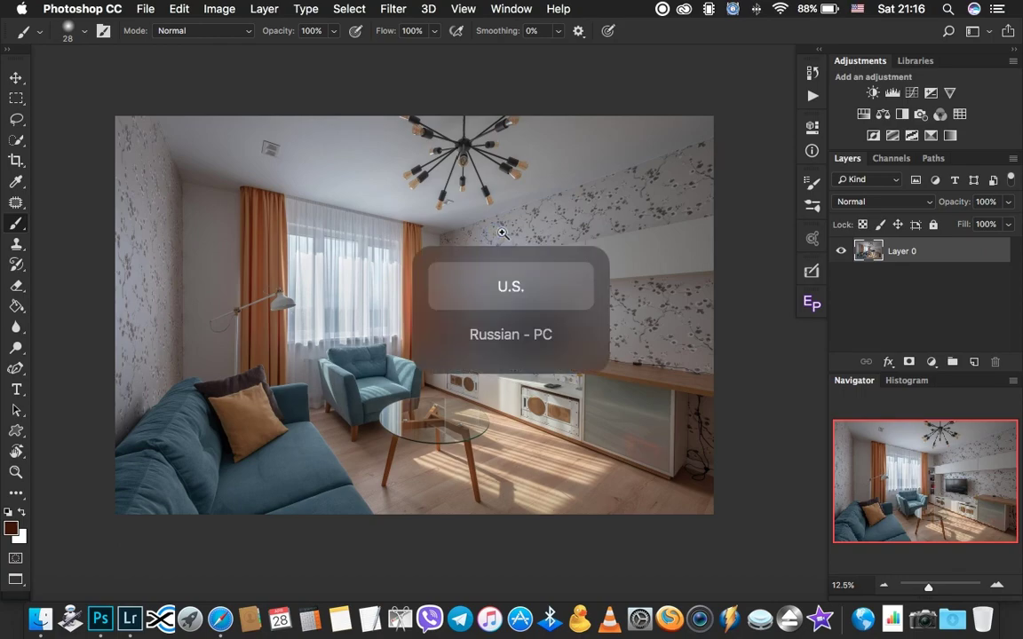
pyautogui.keyDown('ctrl'); pyautogui.click(508, 232); pyautogui.keyUp('ctrl')
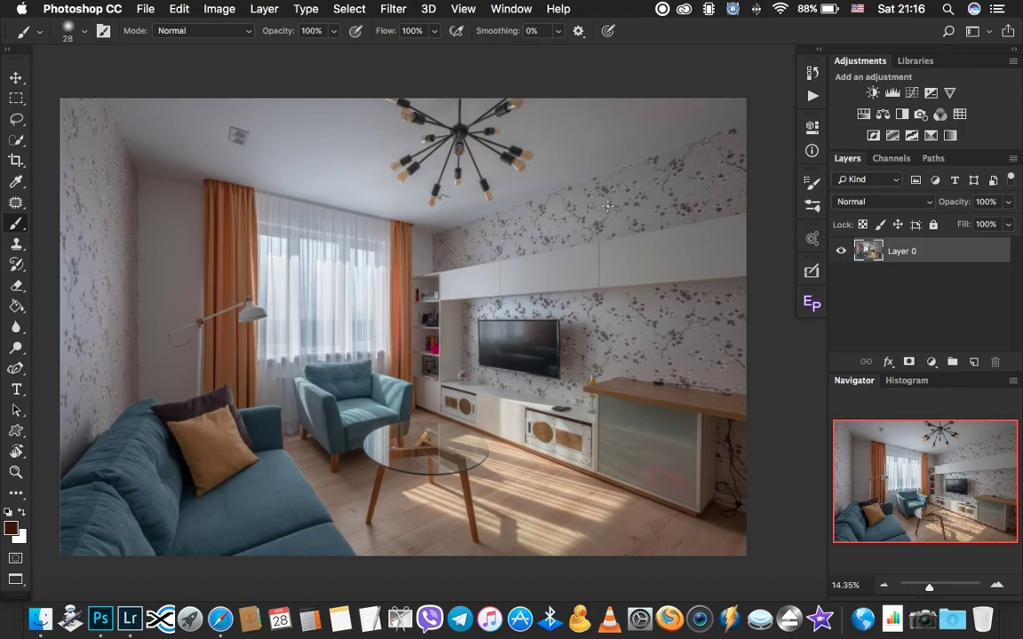
pyautogui.hotkey('ctrl', 'j')
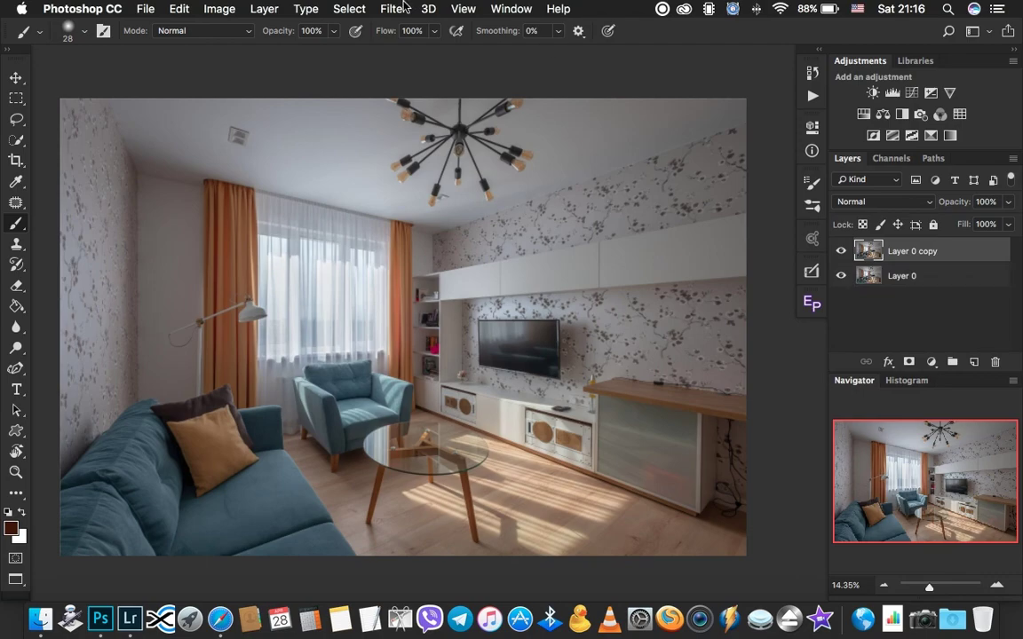
# Apply Camera Raw to Layer 0 copy with Exposure +0.40, Shadows +36 and Blacks -11
pyautogui.click(377, 9)
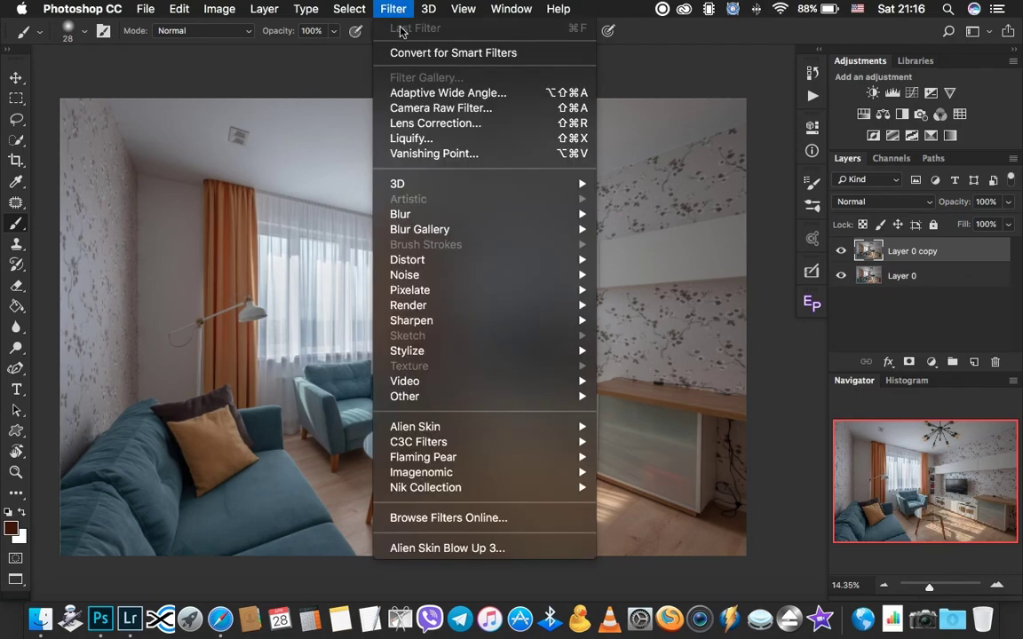
pyautogui.click(407, 108)
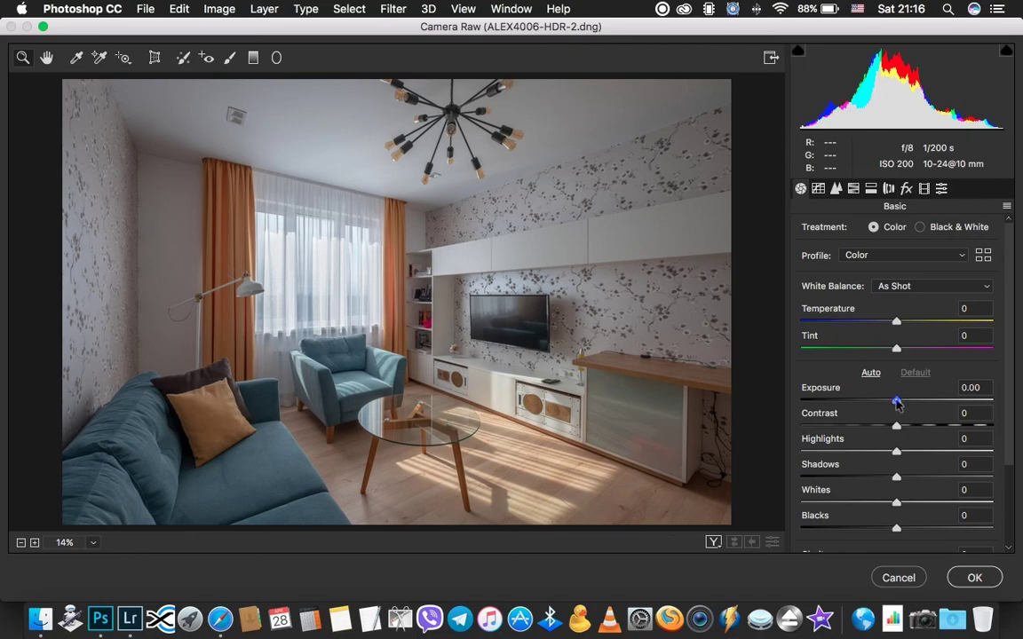
pyautogui.moveTo(897, 402); pyautogui.dragTo(904, 404)
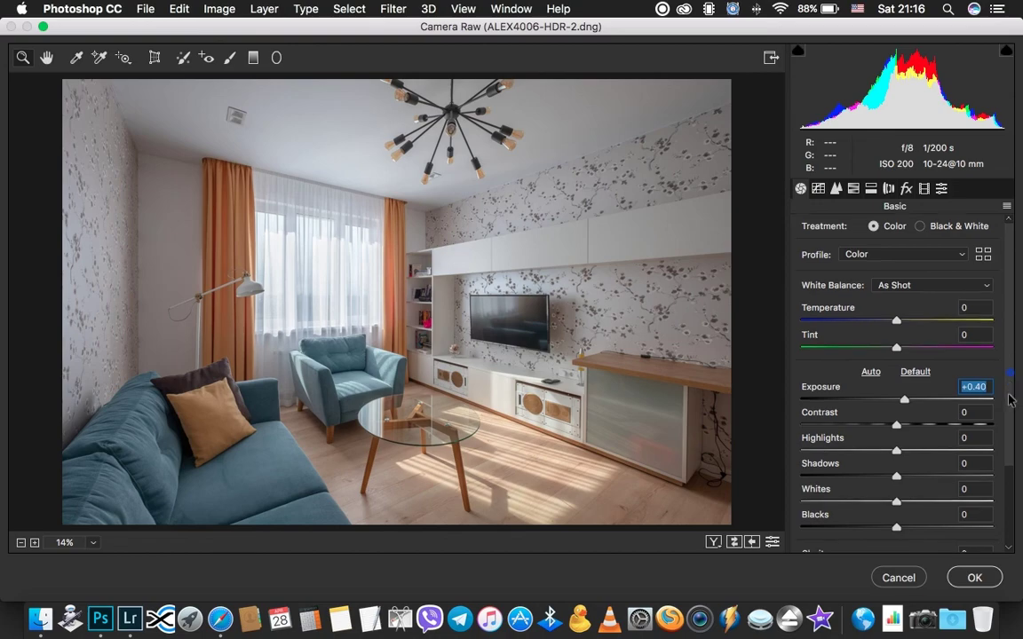
pyautogui.scroll(-3, 1008, 441)
pyautogui.scroll(-1, 1008, 441)
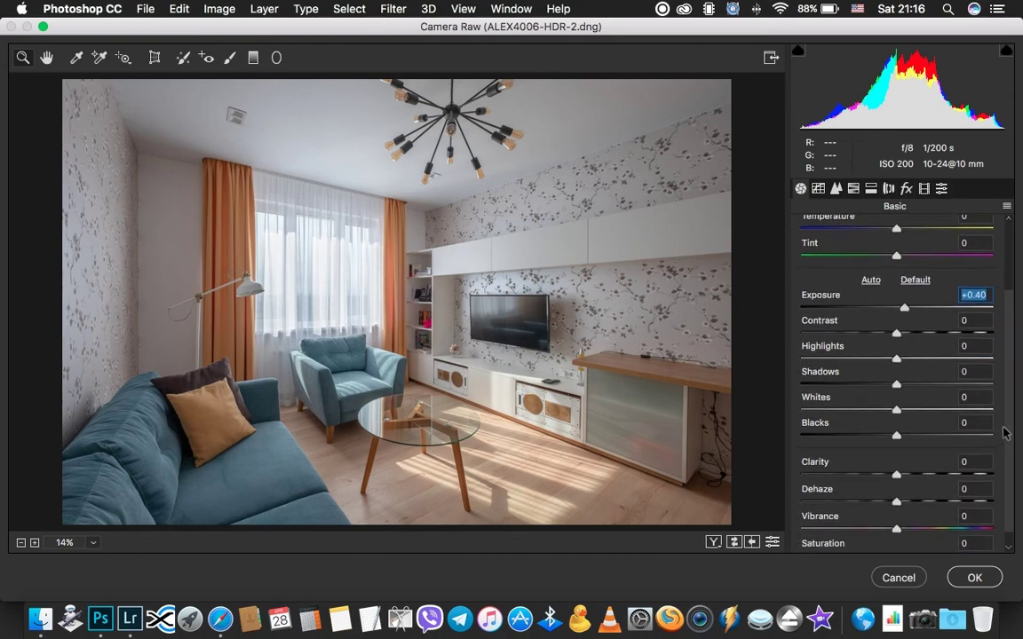
pyautogui.moveTo(896, 384); pyautogui.dragTo(931, 389)
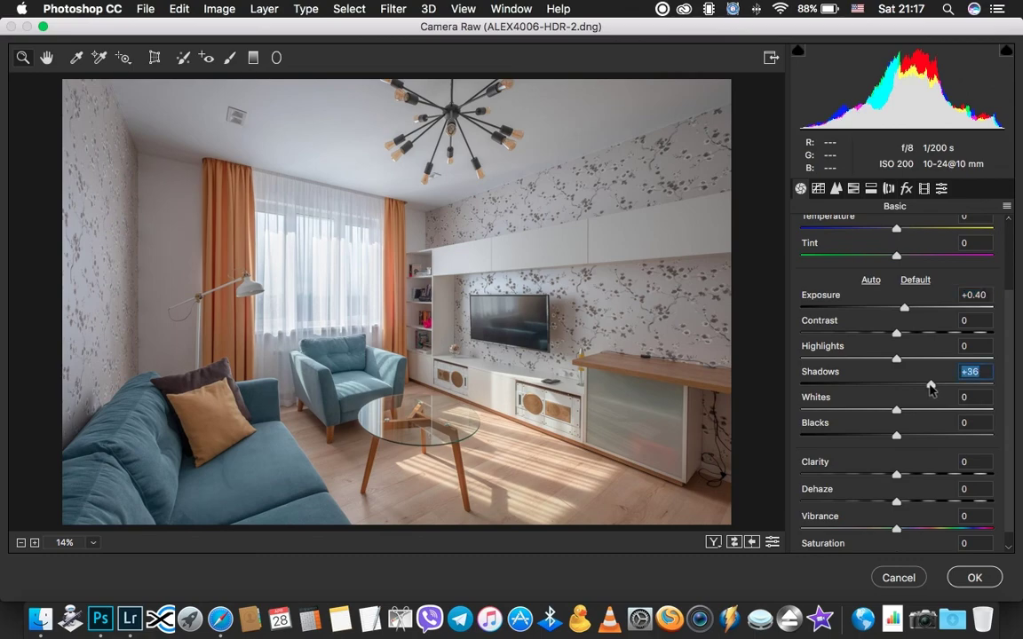
pyautogui.moveTo(896, 435); pyautogui.dragTo(885, 439)
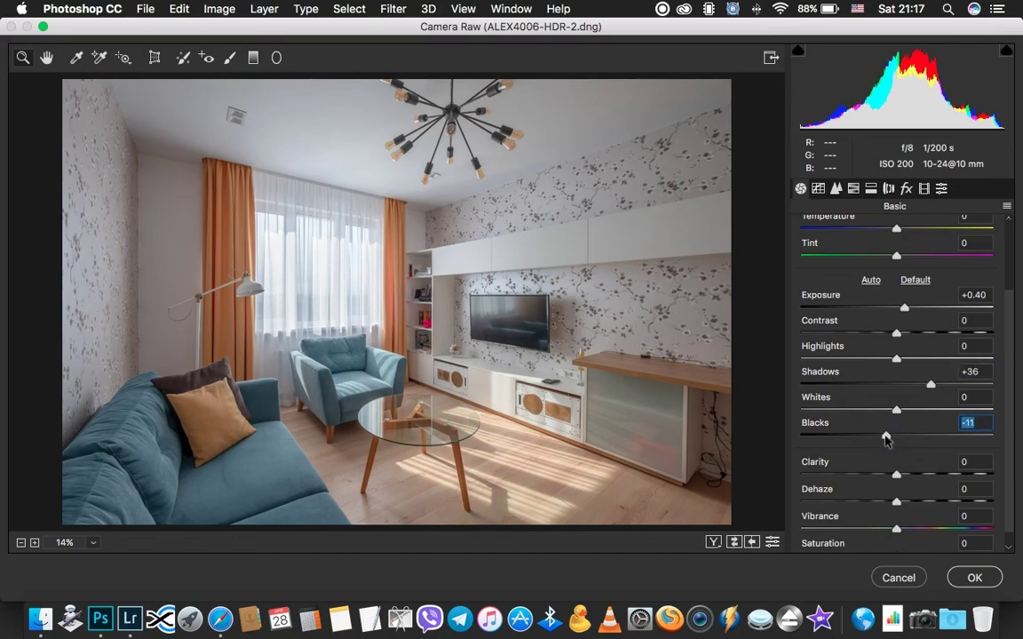
pyautogui.click(974, 578)
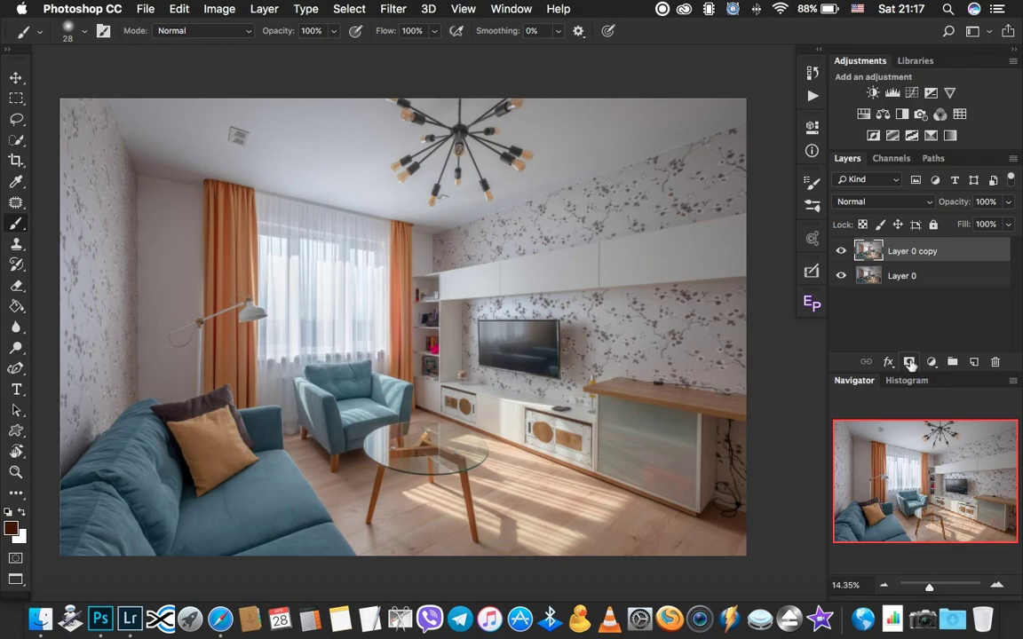
# Add an inverted white layer mask to the brightened copy, with black and a larger brush ready
pyautogui.keyDown('alt'); pyautogui.click(909, 363); pyautogui.keyUp('alt')
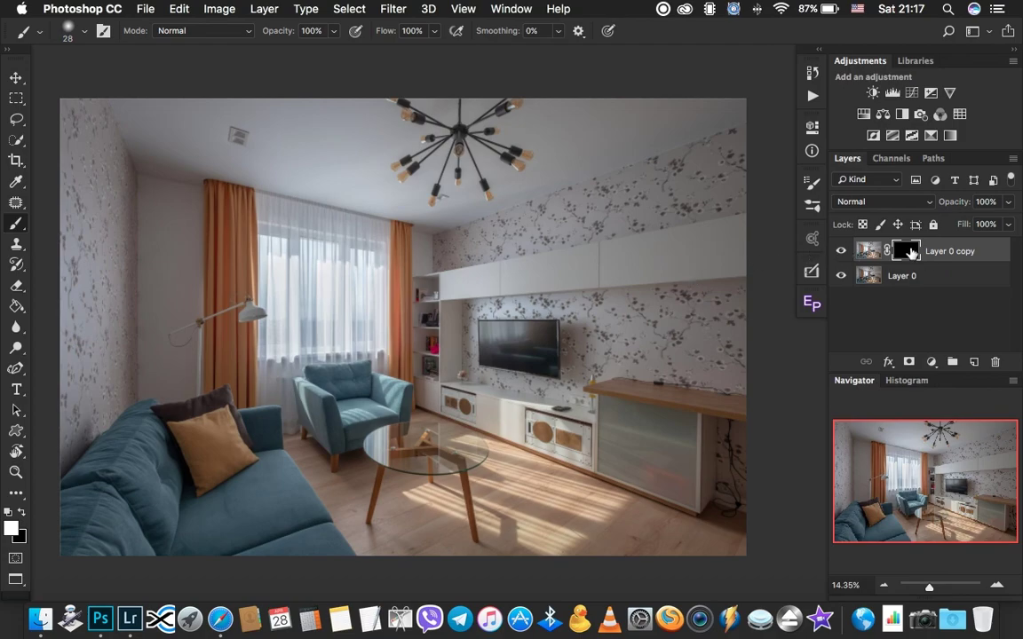
pyautogui.hotkey('ctrl', 'i')
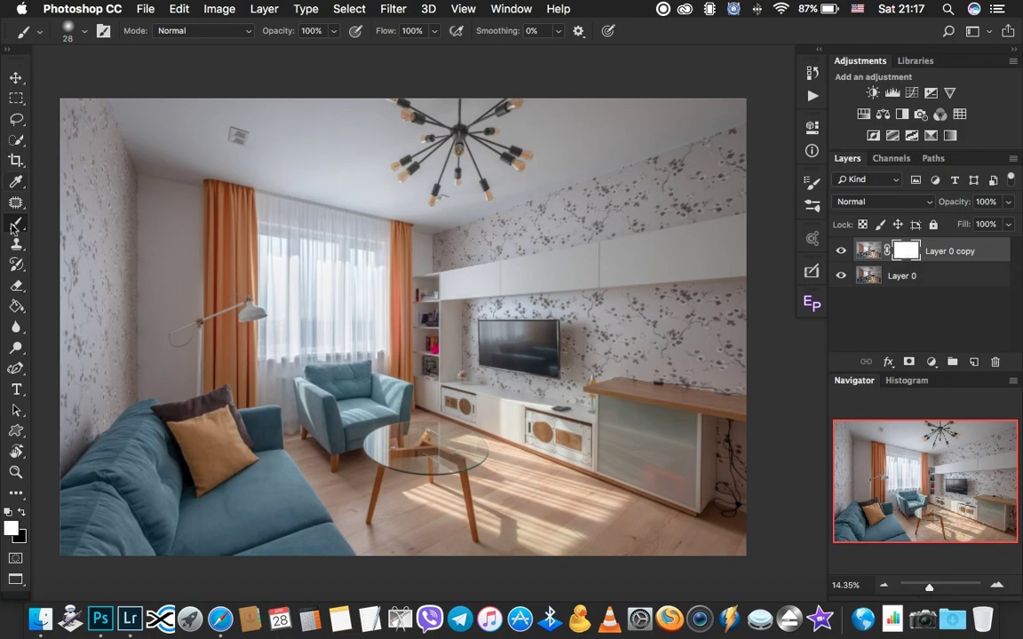
pyautogui.click(22, 512)
pyautogui.moveTo(275, 265)
pyautogui.keyDown('ctrl'); pyautogui.keyDown('alt'); pyautogui.mouseDown()
pyautogui.moveTo(290, 269)
pyautogui.moveTo(288, 257)
pyautogui.mouseUp(); pyautogui.keyUp('alt'); pyautogui.keyUp('ctrl')
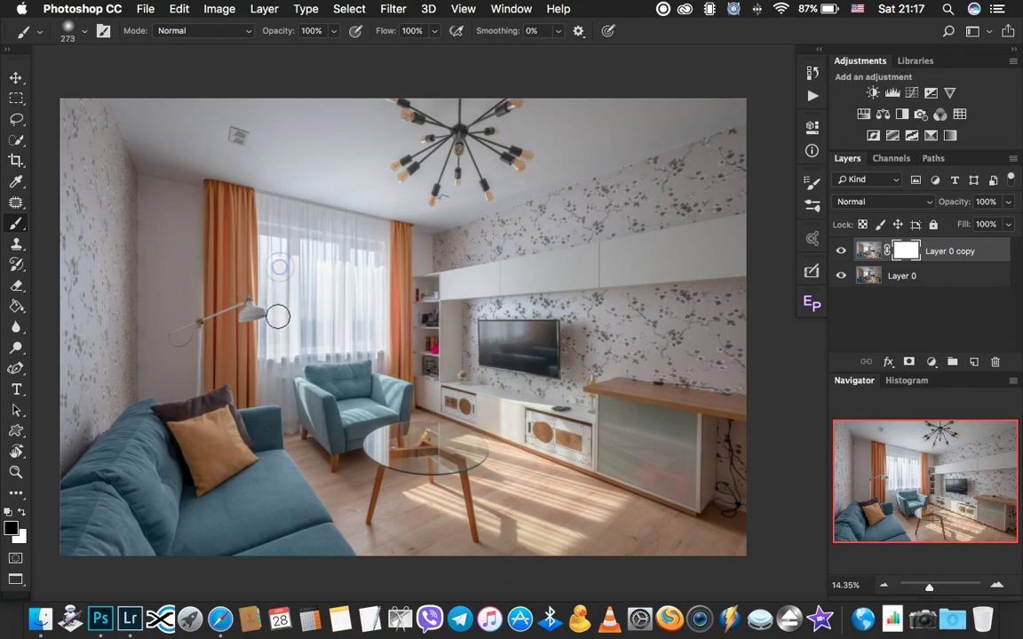
# Mask out the brightening over the window and curtain edge, then merge the copy into Layer 0
pyautogui.moveTo(288, 264)
pyautogui.mouseDown()
pyautogui.moveTo(285, 336)
pyautogui.moveTo(274, 246)
pyautogui.moveTo(275, 350)
pyautogui.mouseUp()
pyautogui.moveTo(326, 268); pyautogui.dragTo(325, 324)
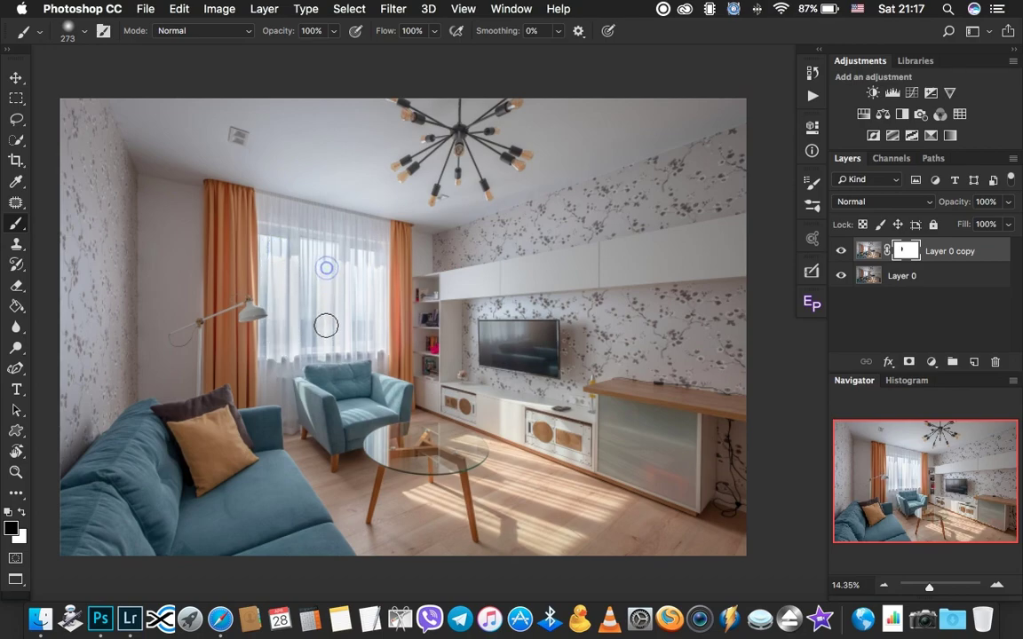
pyautogui.moveTo(347, 272); pyautogui.dragTo(344, 333)
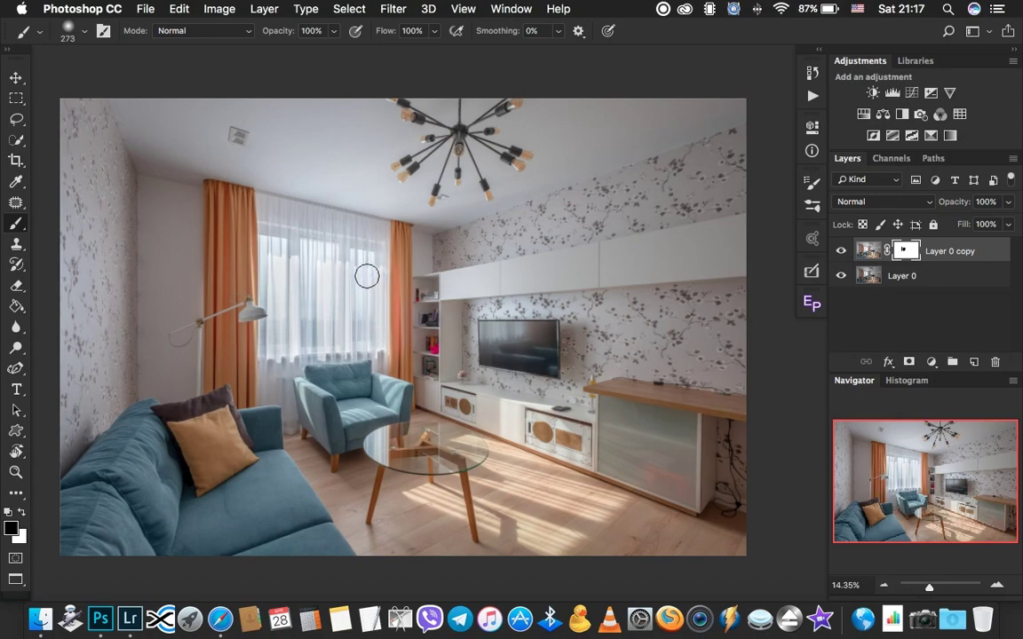
pyautogui.click(364, 261)
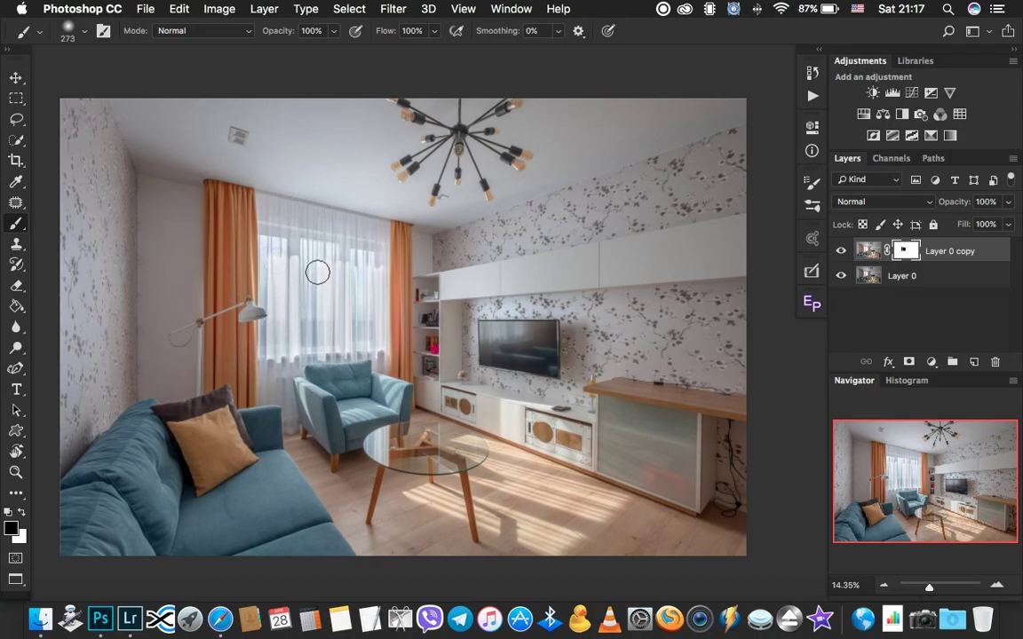
pyautogui.moveTo(359, 299); pyautogui.dragTo(400, 281)
pyautogui.press('super+e')
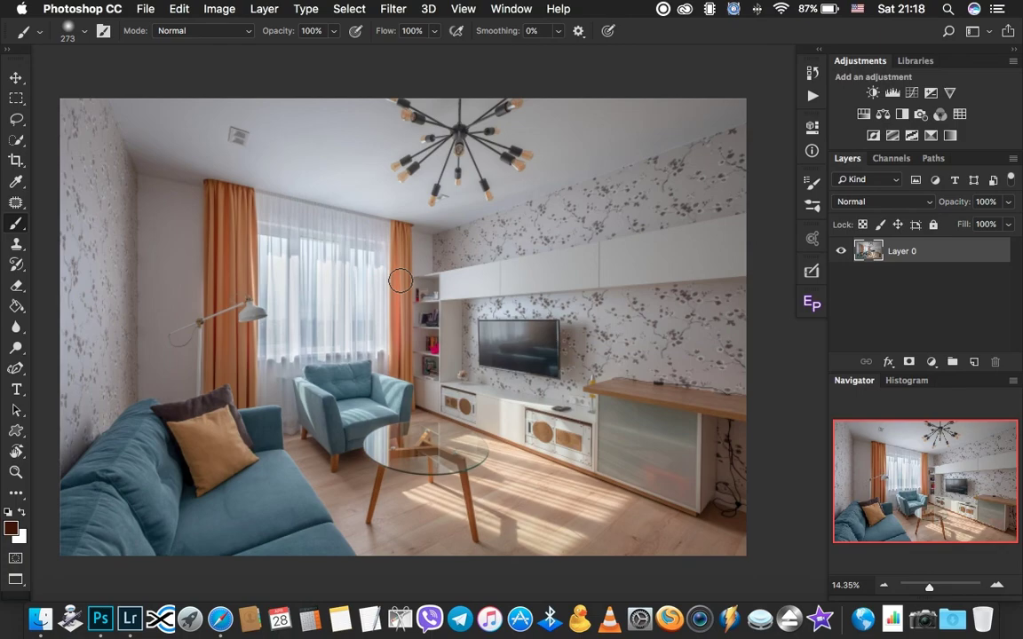
# Try a Soft Light duplicate at 50% opacity, then delete it
pyautogui.press('super+j')
pyautogui.press('super+j')
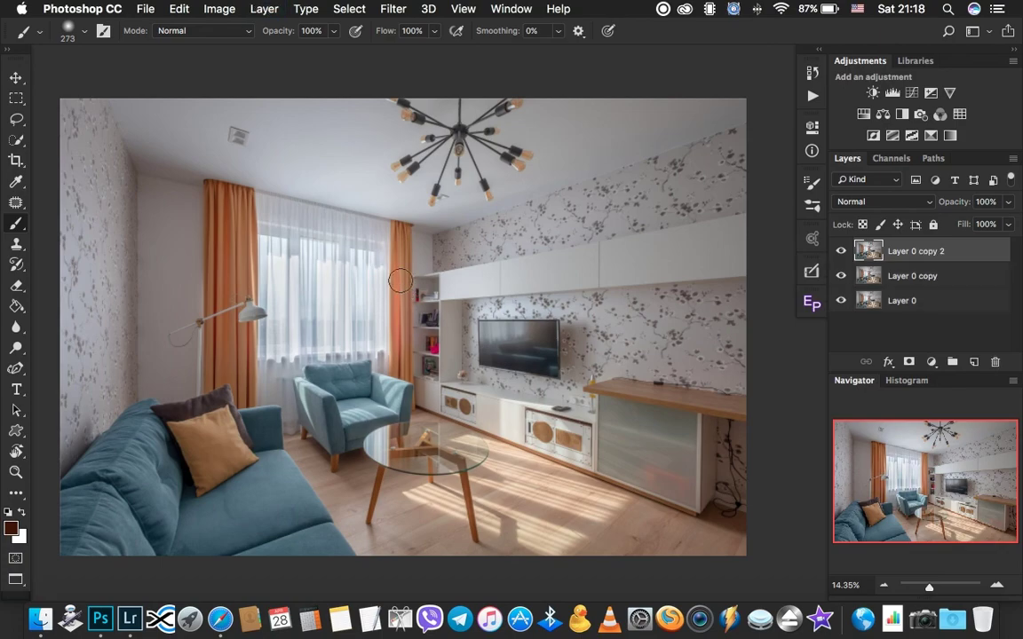
pyautogui.click(888, 202)
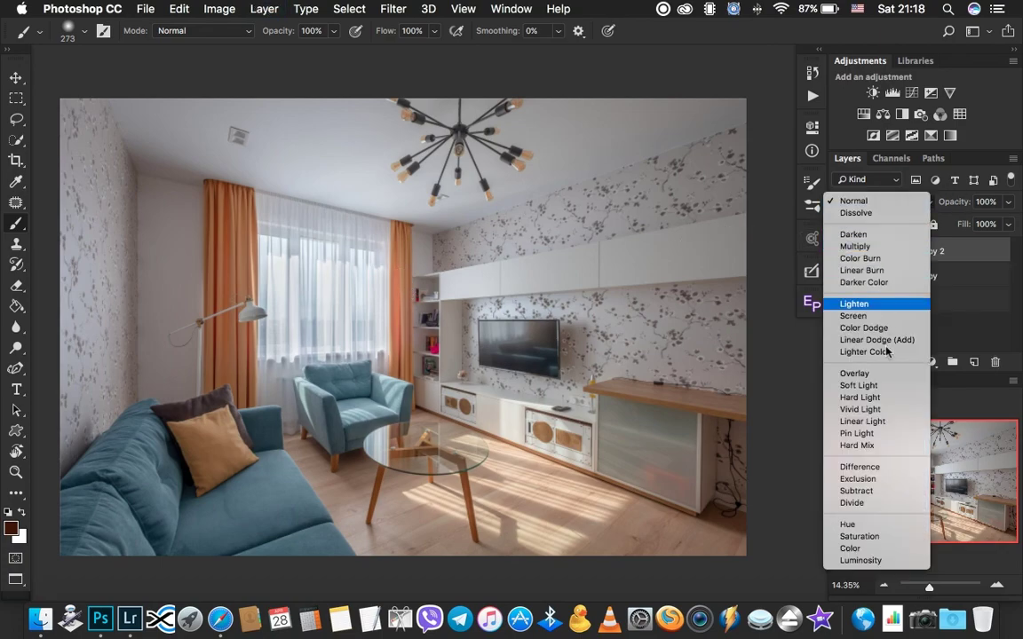
pyautogui.click(865, 386)
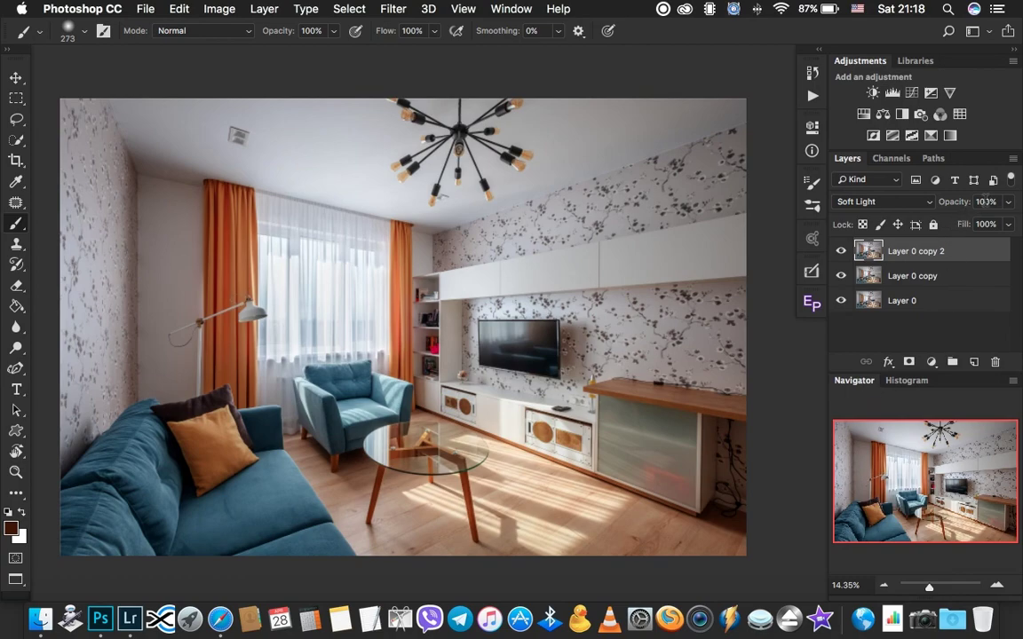
pyautogui.click(984, 201)
pyautogui.write('50')
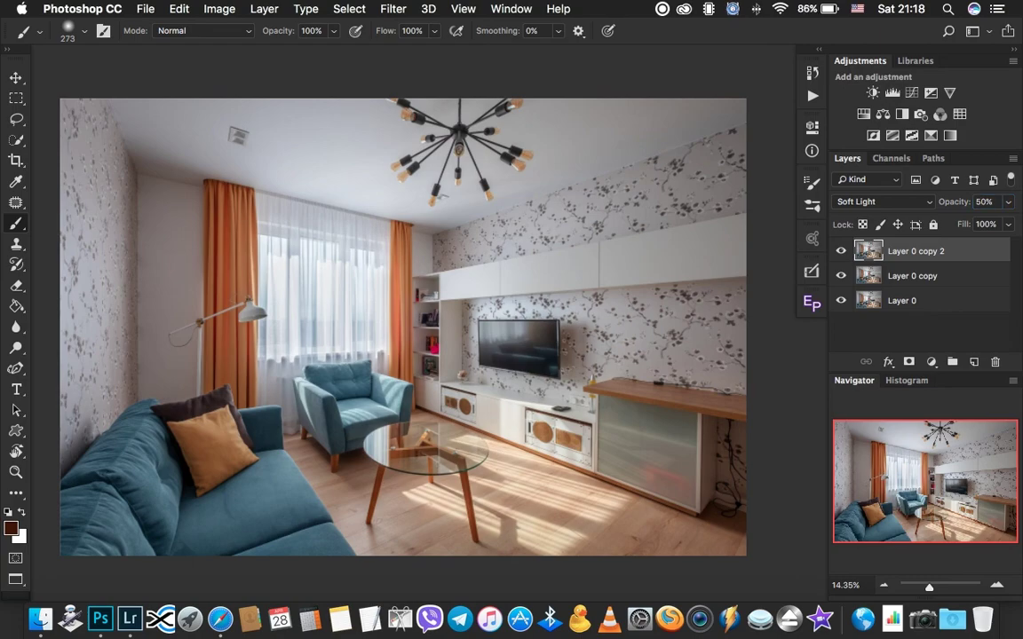
pyautogui.press('Delete')
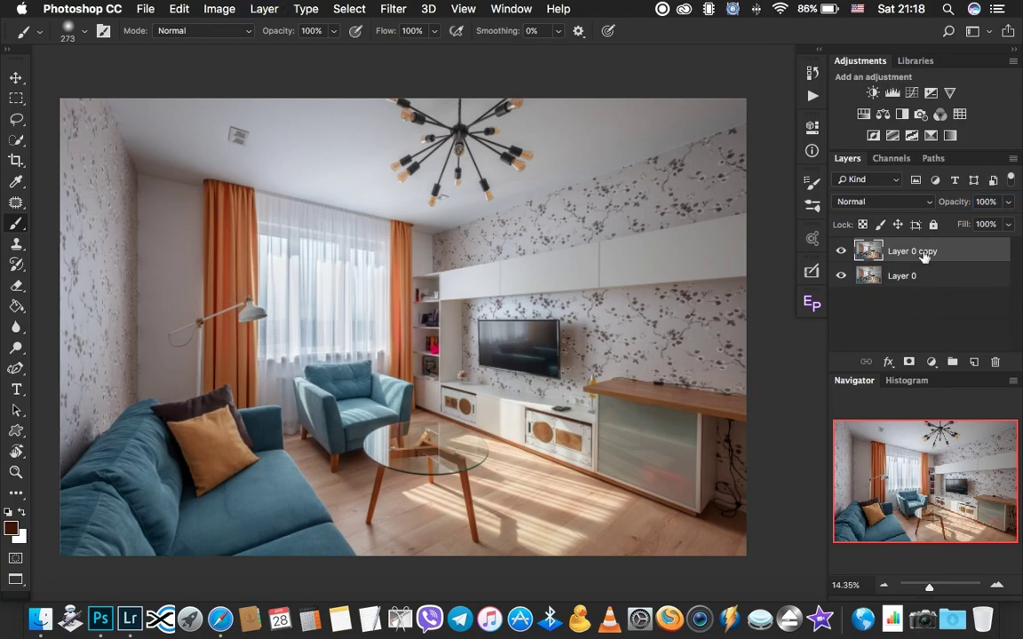
# Set the remaining copy to Color blend mode and merge it down into Layer 0
pyautogui.click(892, 202)
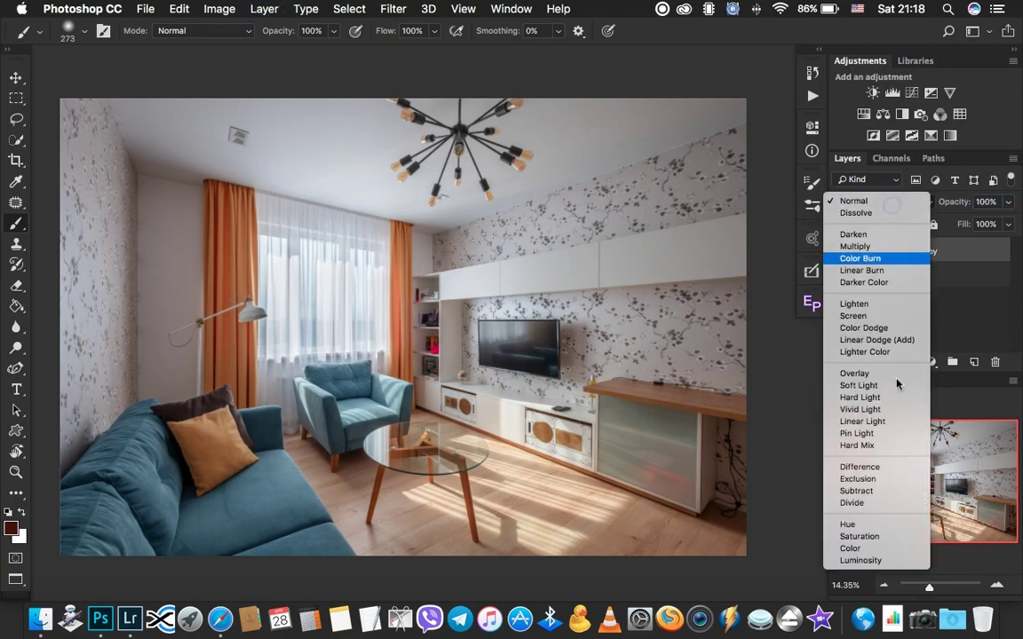
pyautogui.click(876, 552)
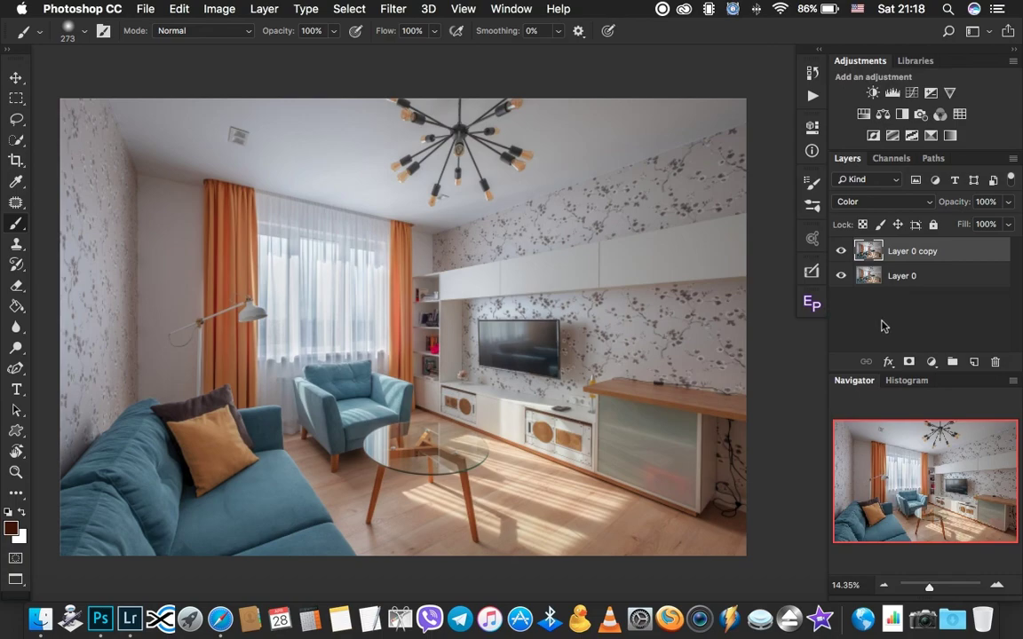
pyautogui.press('super+e')
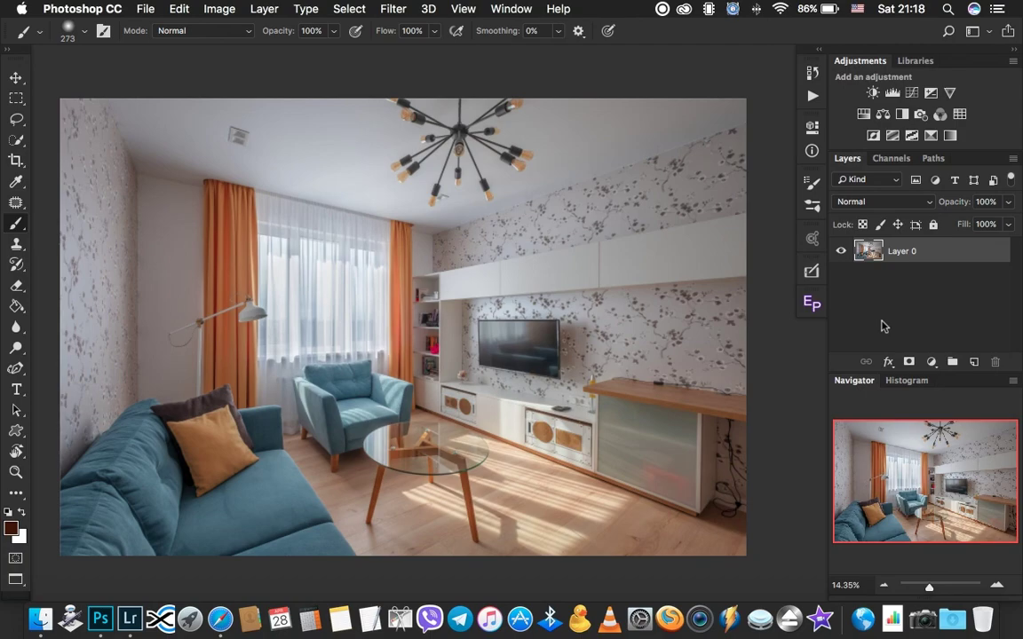
# Duplicate Layer 0 and set the new copy to Soft Light blend mode
pyautogui.press('super+j')
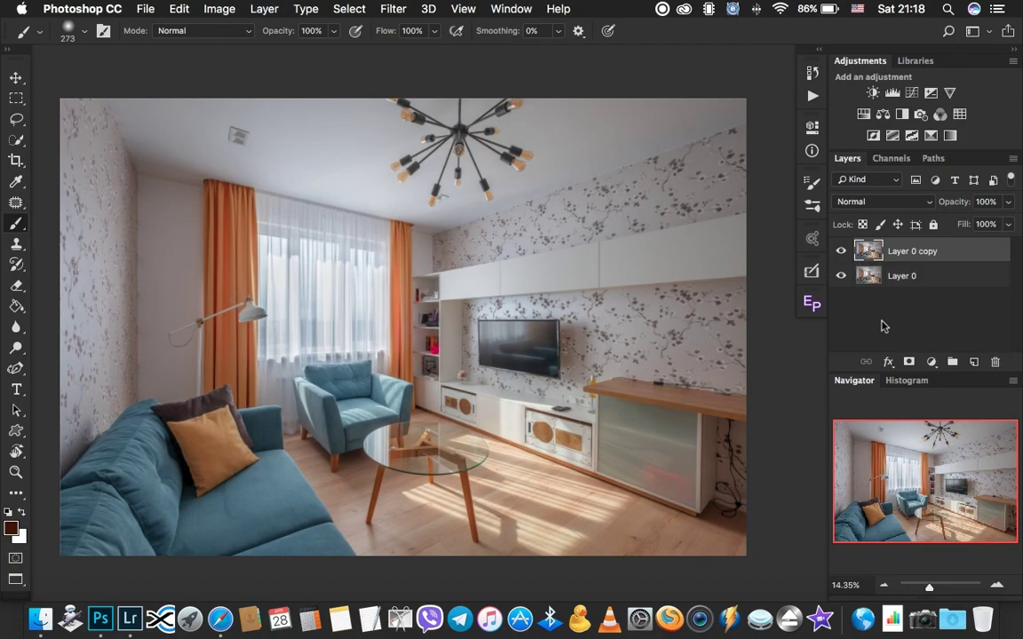
pyautogui.click(893, 203)
pyautogui.click(870, 389)
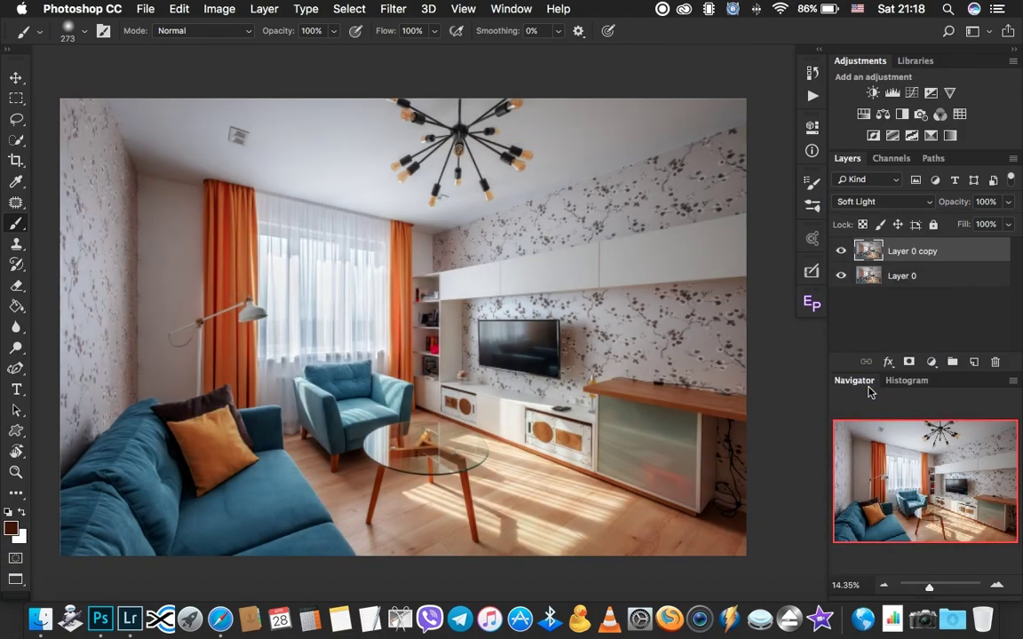
# Apply a High Pass filter with a 4-pixel radius, previewing on the armchair and bookshelf
pyautogui.click(393, 9)
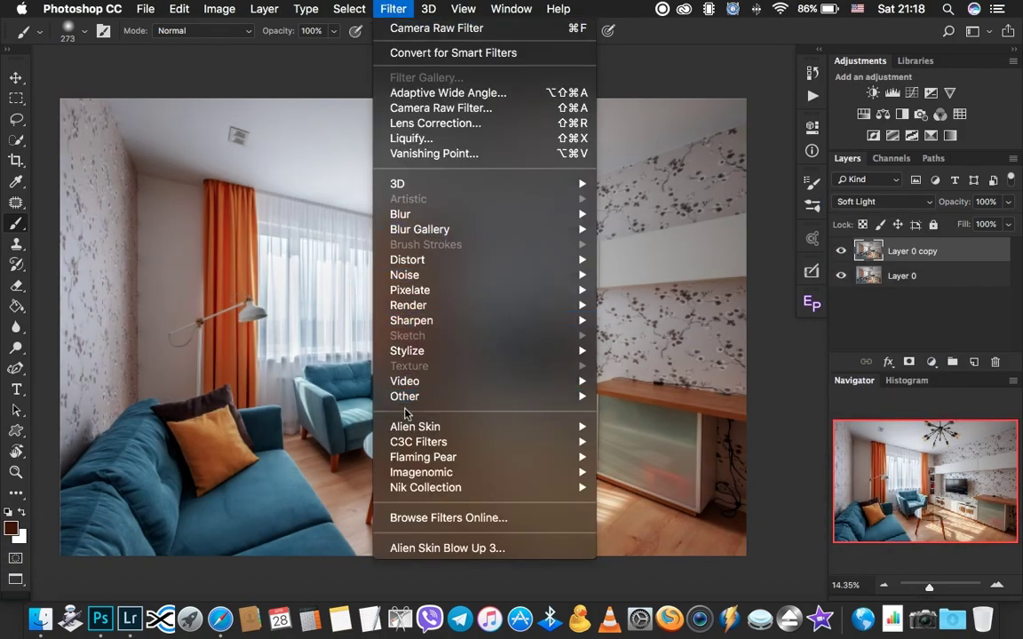
pyautogui.moveTo(404, 396)
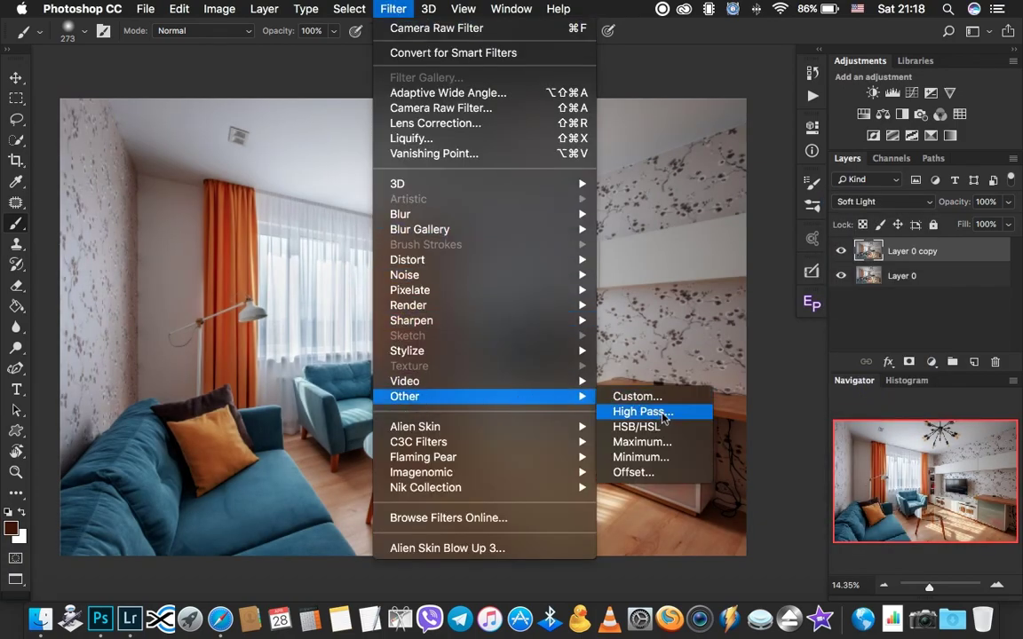
pyautogui.click(664, 413)
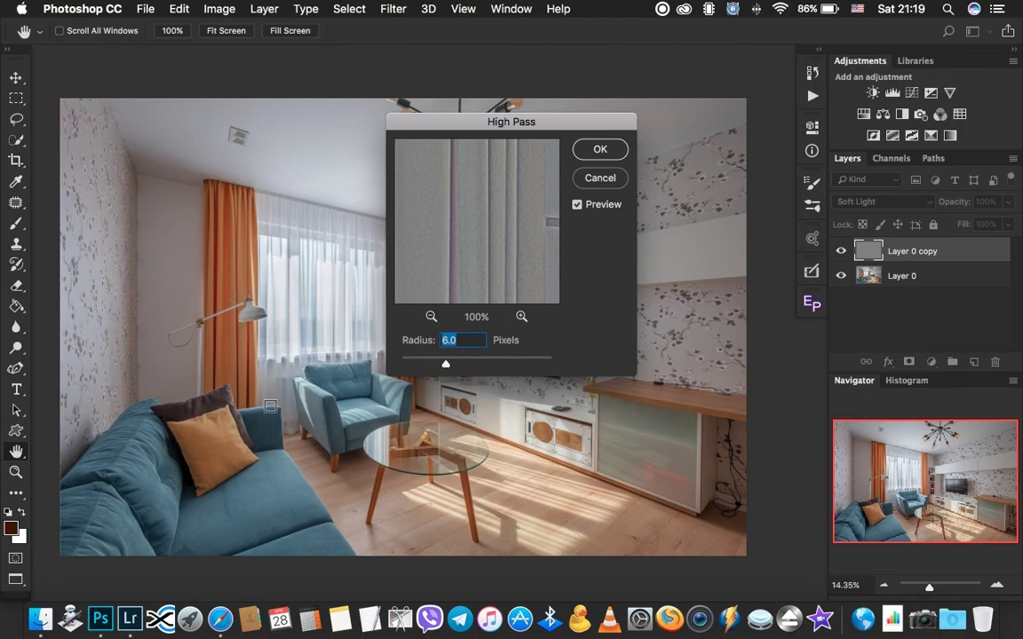
pyautogui.keyDown('super'); pyautogui.click(323, 417); pyautogui.keyUp('super')
pyautogui.moveTo(323, 417); pyautogui.dragTo(362, 418)
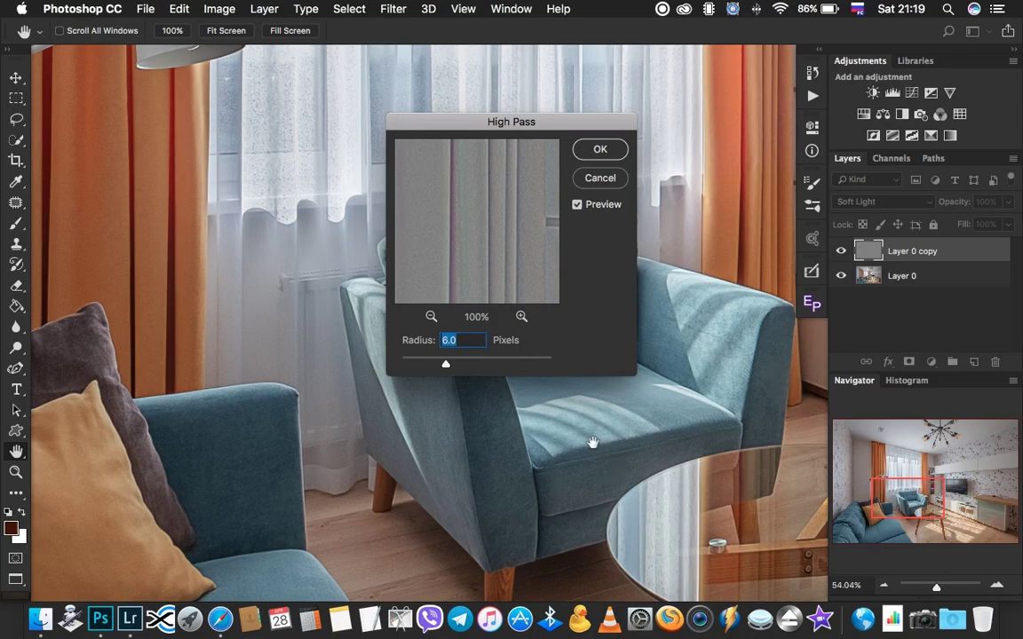
pyautogui.moveTo(592, 442)
pyautogui.mouseDown()
pyautogui.moveTo(395, 450)
pyautogui.moveTo(459, 436)
pyautogui.mouseUp()
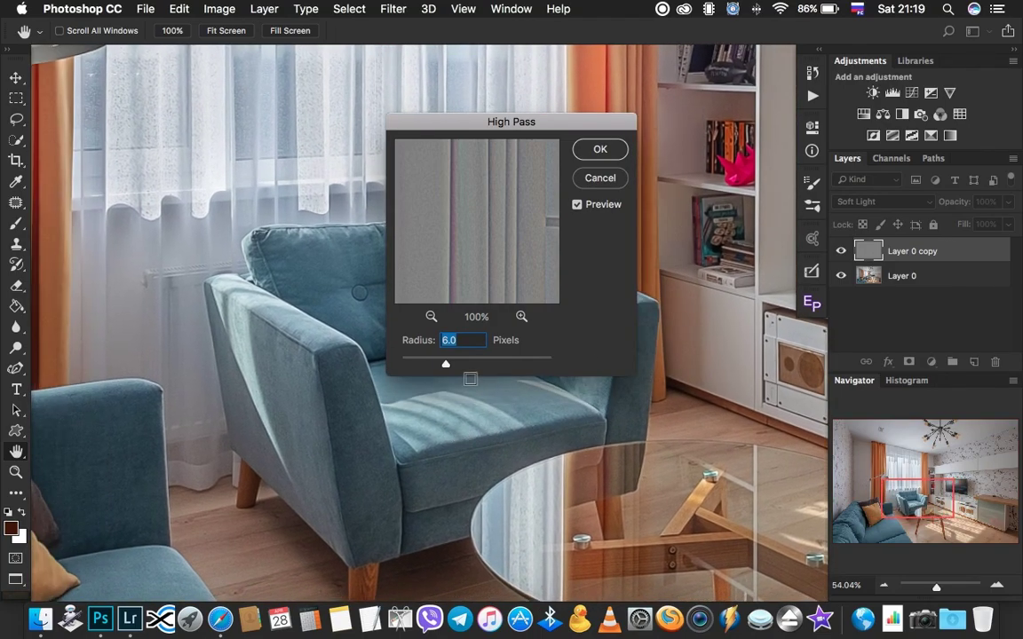
pyautogui.write('10')
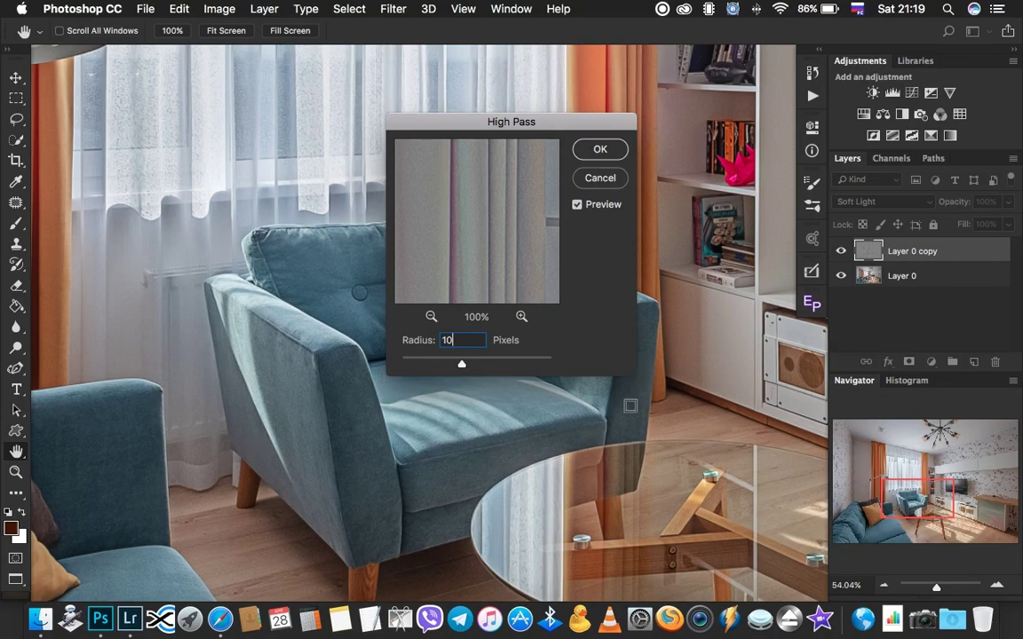
pyautogui.doubleClick(448, 340)
pyautogui.write('4')
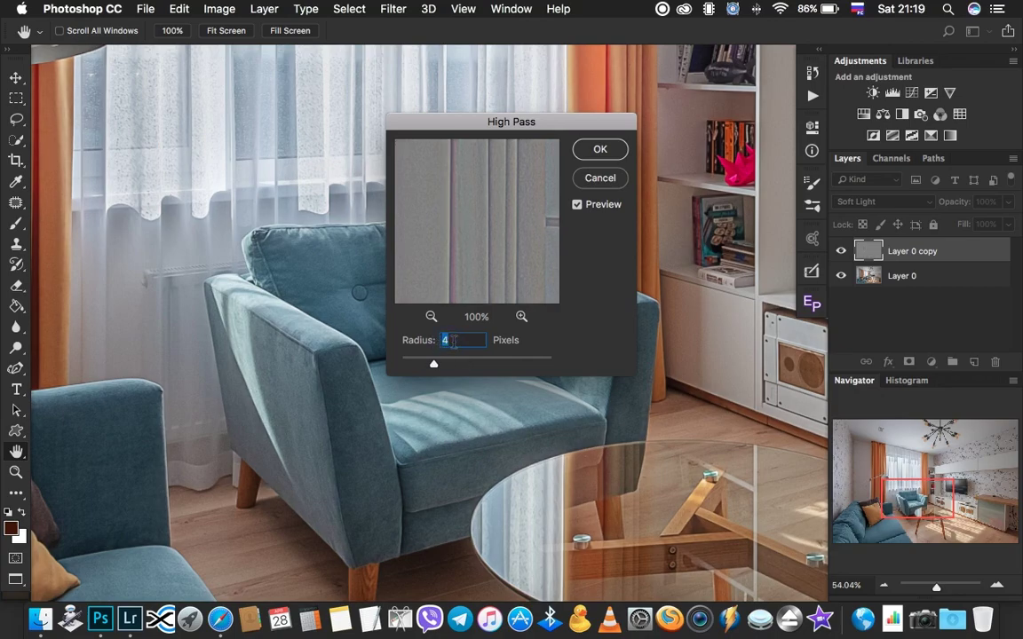
pyautogui.write('6')
# Confirm the High Pass, compare the sharpening by toggling its layer, and merge it into Layer 0
pyautogui.click(603, 151)
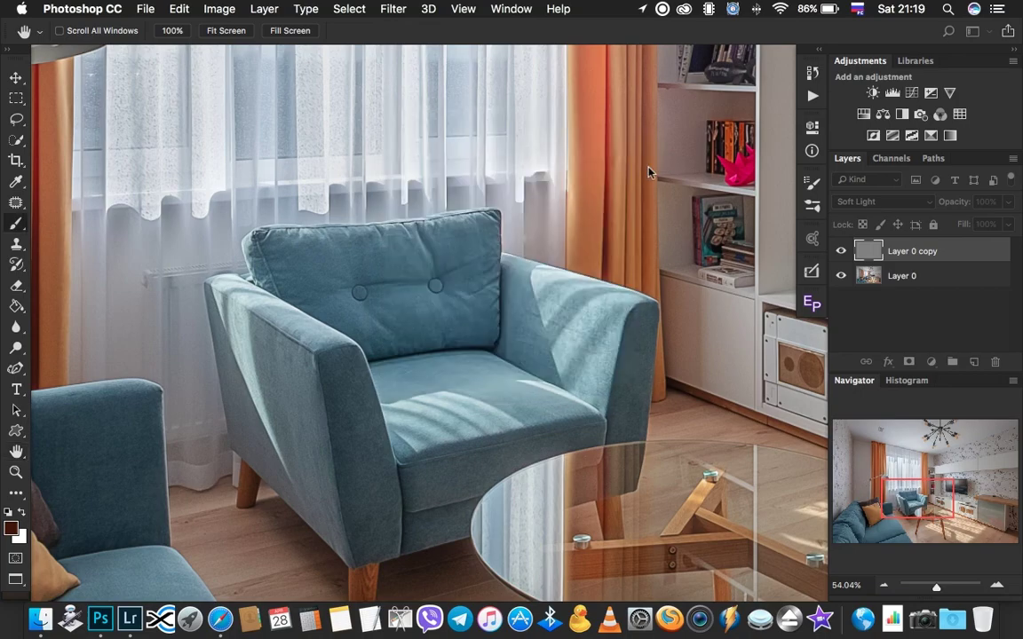
pyautogui.press('b')
pyautogui.press('super+0')
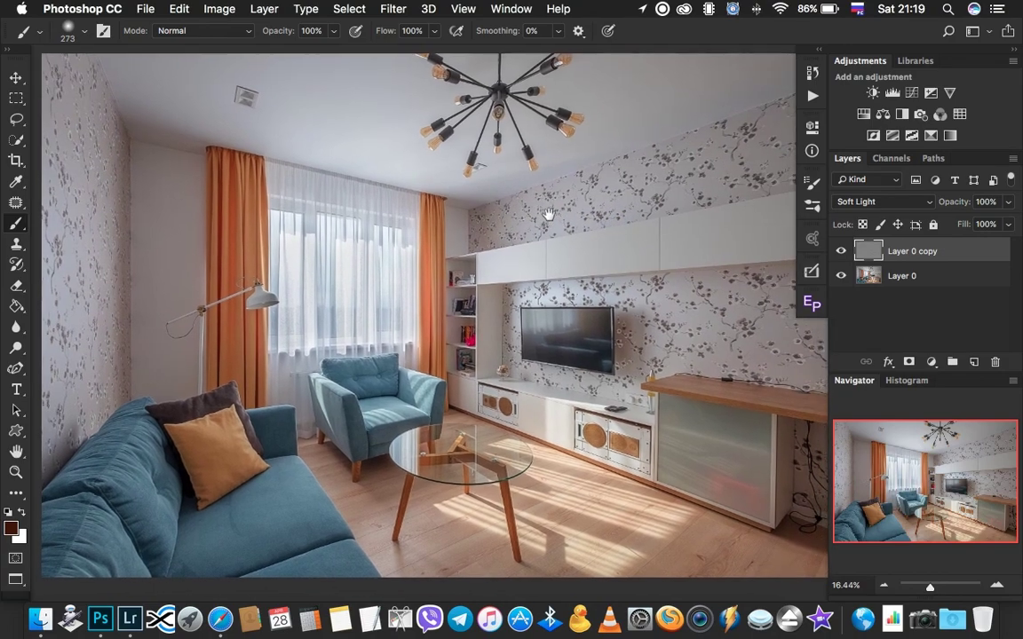
pyautogui.hotkey('ctrl', 'space')
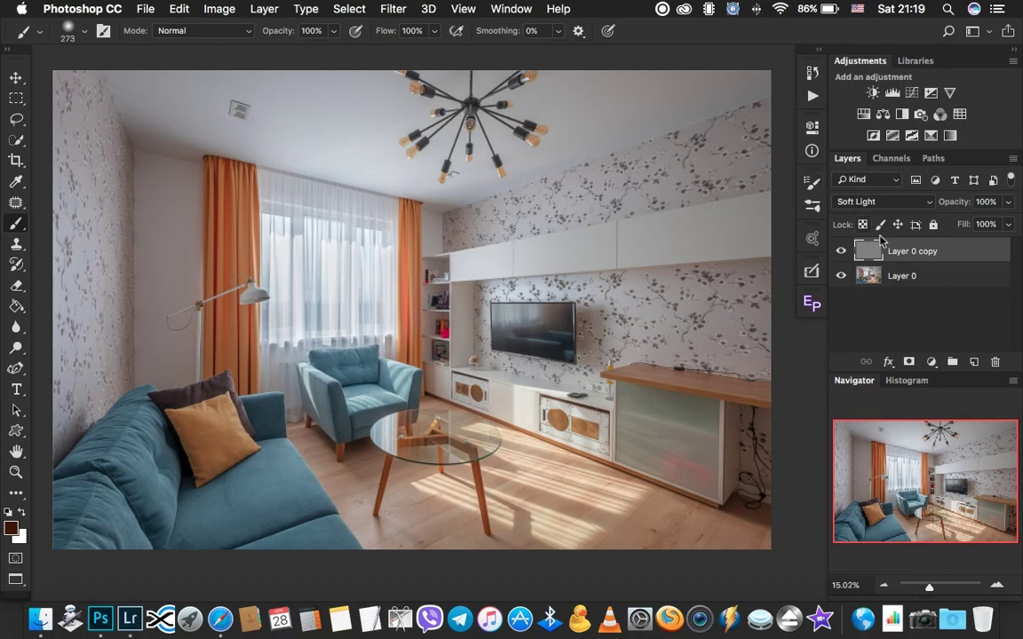
pyautogui.click(841, 252)
pyautogui.press('super+j')
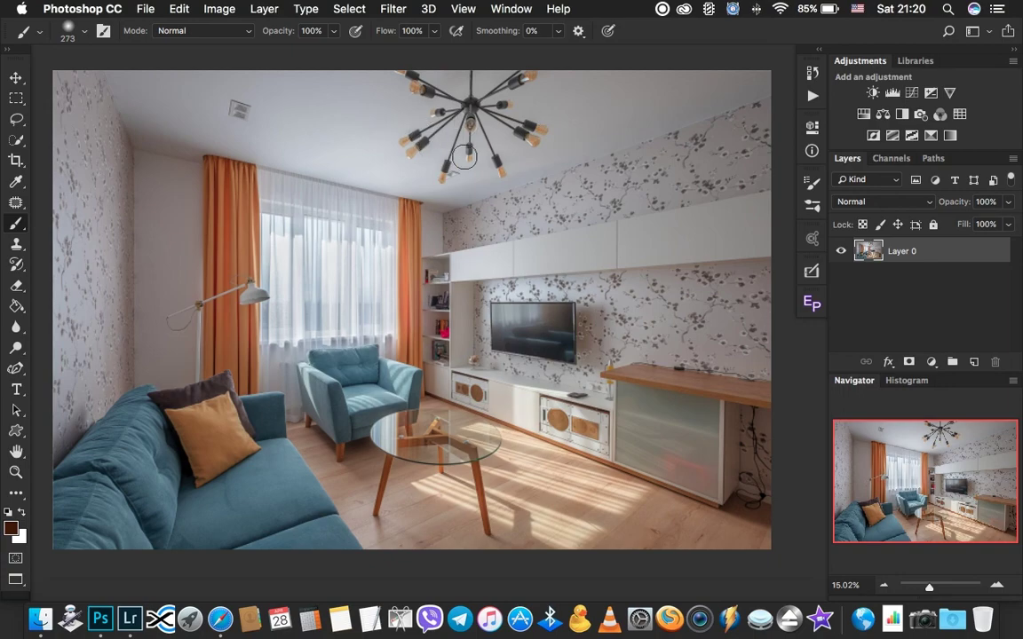
# Add a Levels layer with black input at 21, invert its mask to black, and set white foreground
pyautogui.click(893, 94)
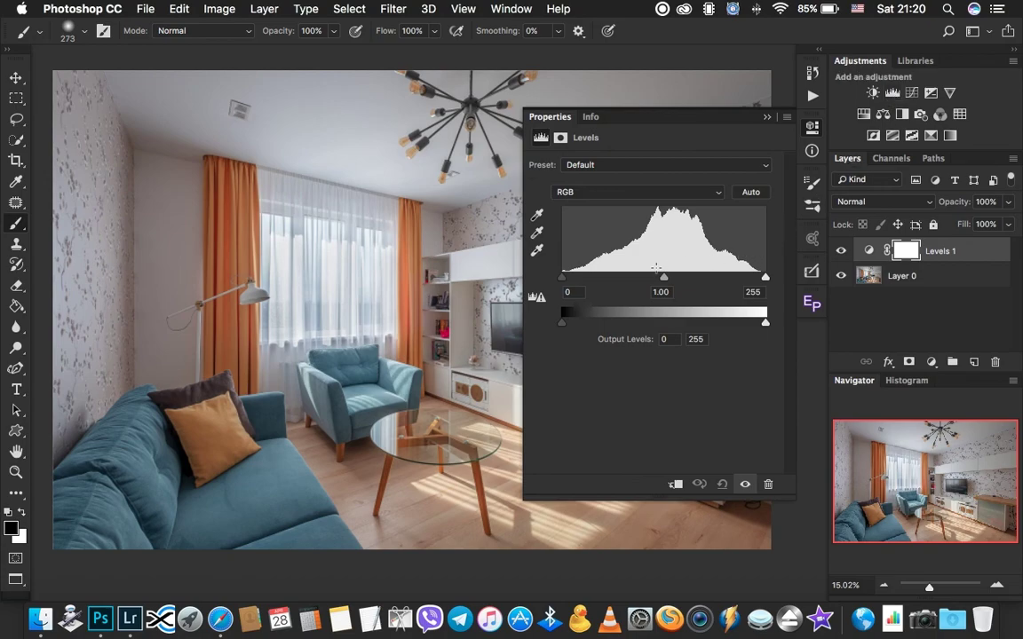
pyautogui.moveTo(562, 279); pyautogui.dragTo(574, 279)
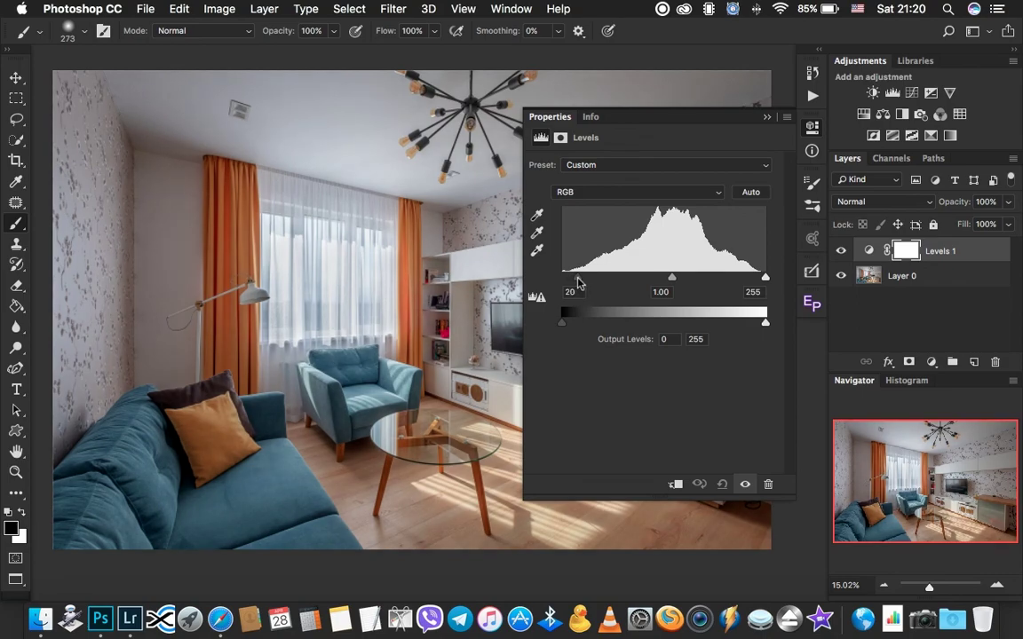
pyautogui.moveTo(578, 282); pyautogui.dragTo(582, 283)
pyautogui.click(811, 129)
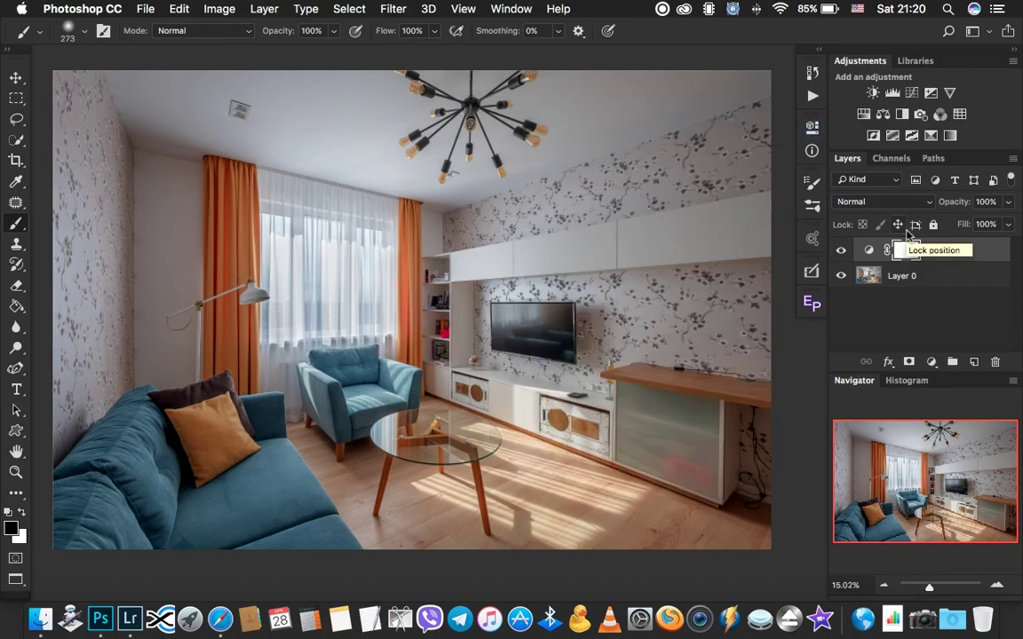
pyautogui.press('super+i')
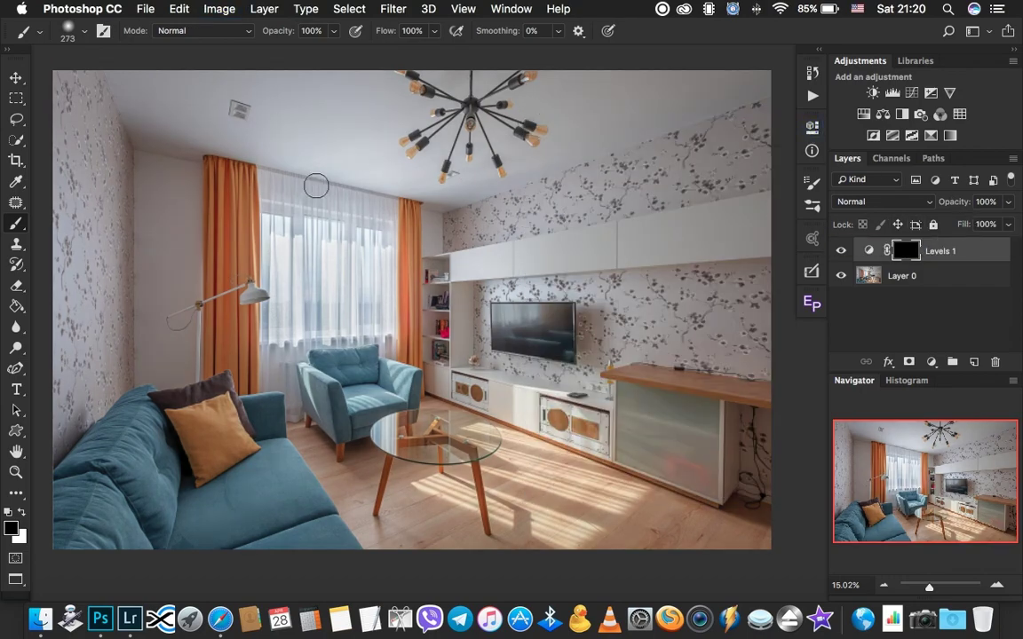
pyautogui.click(21, 512)
# Paint the Levels darkening onto the chandelier and TV screen, then merge it into Layer 0
pyautogui.moveTo(518, 85); pyautogui.dragTo(515, 76)
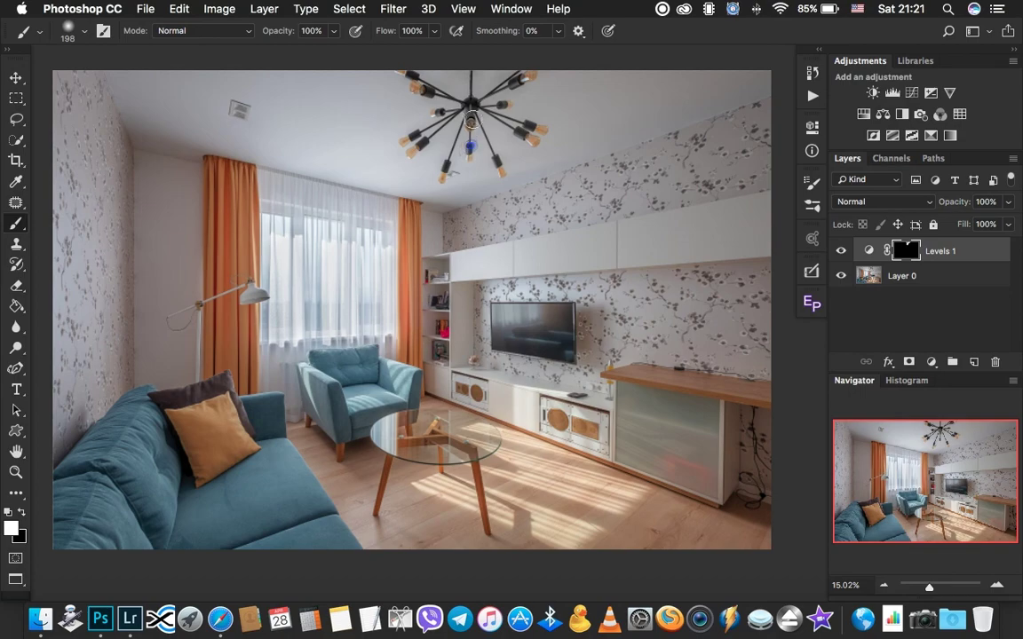
pyautogui.moveTo(471, 120); pyautogui.dragTo(508, 115)
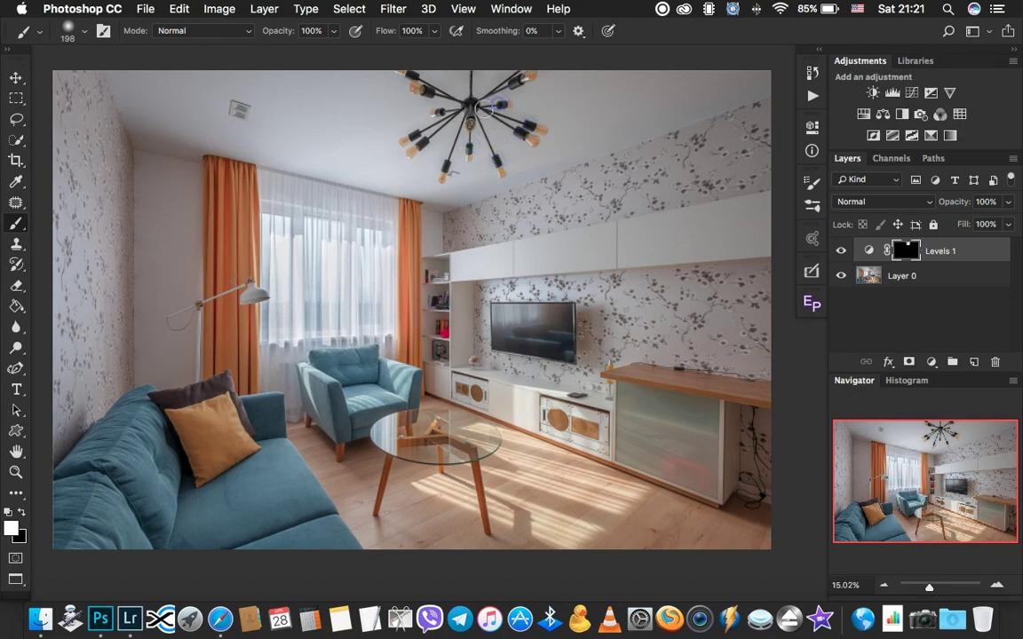
pyautogui.moveTo(484, 108)
pyautogui.mouseDown()
pyautogui.moveTo(454, 109)
pyautogui.moveTo(513, 91)
pyautogui.mouseUp()
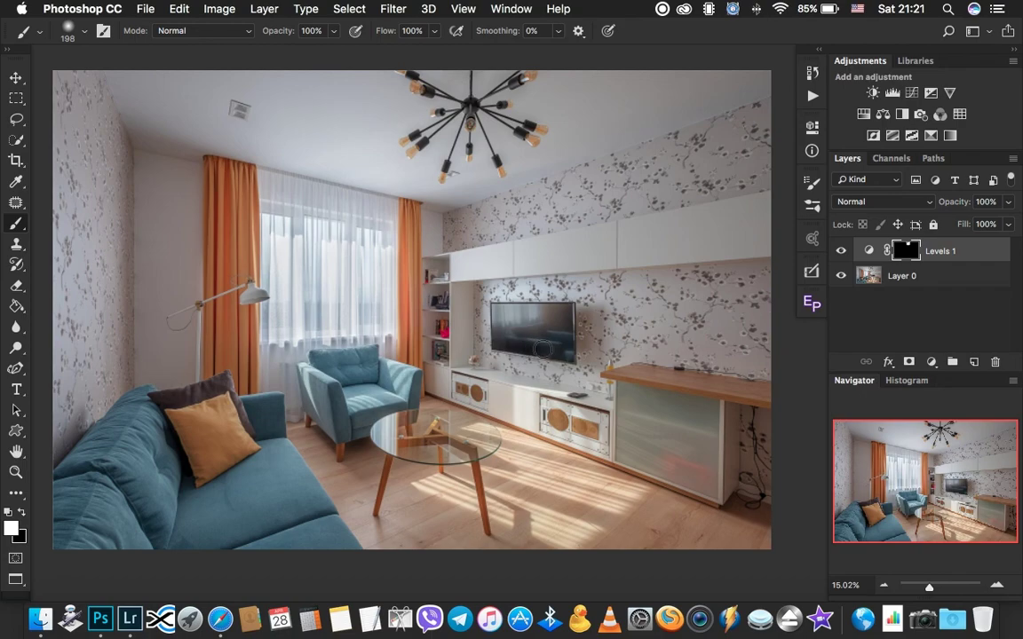
pyautogui.moveTo(566, 311); pyautogui.dragTo(565, 315)
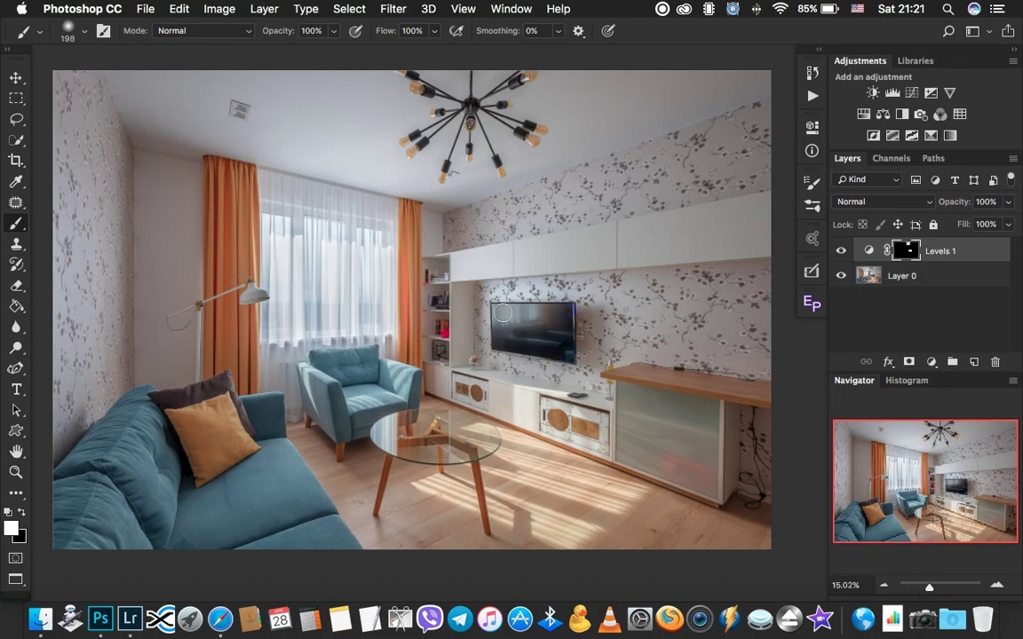
pyautogui.moveTo(495, 333); pyautogui.dragTo(569, 353)
pyautogui.press('super+e')
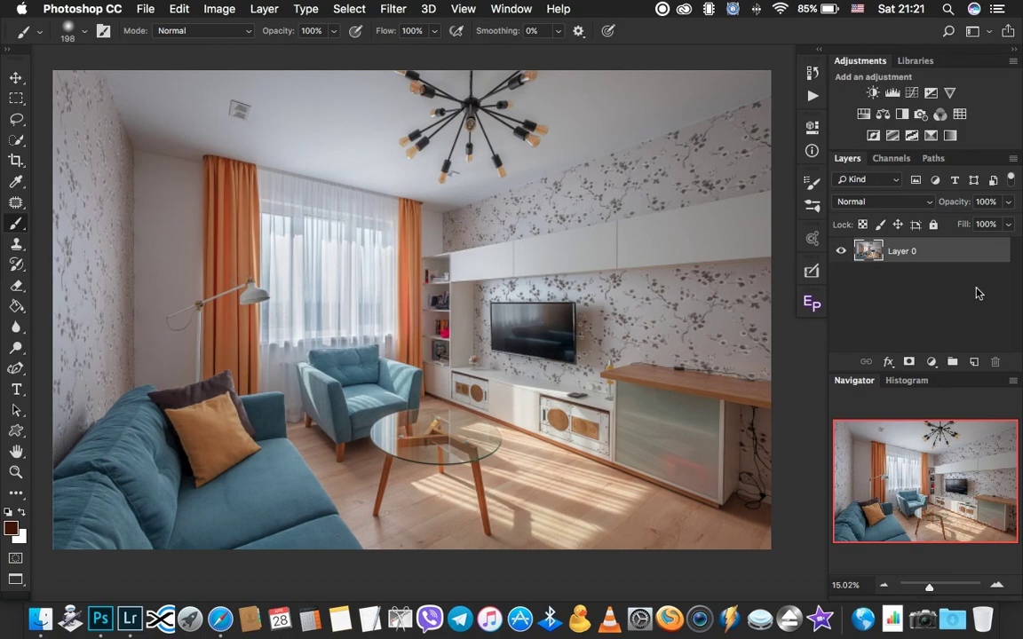
# Lasso the ceiling vent above the left curtain and Content-Aware fill it with plain ceiling
pyautogui.click(17, 118)
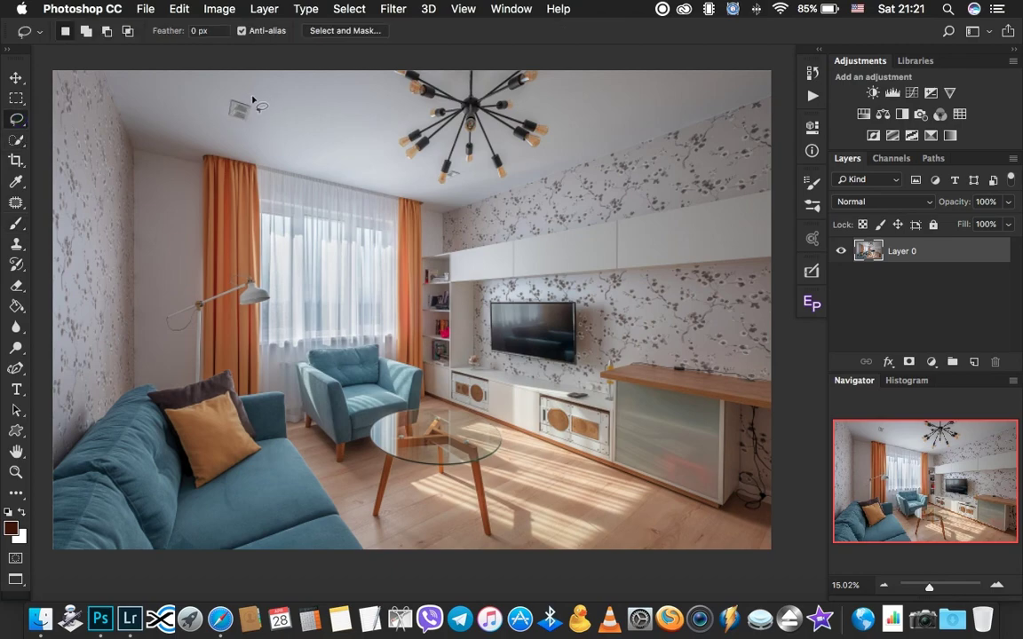
pyautogui.scroll(3, 213, 91)
pyautogui.scroll(2, 213, 91)
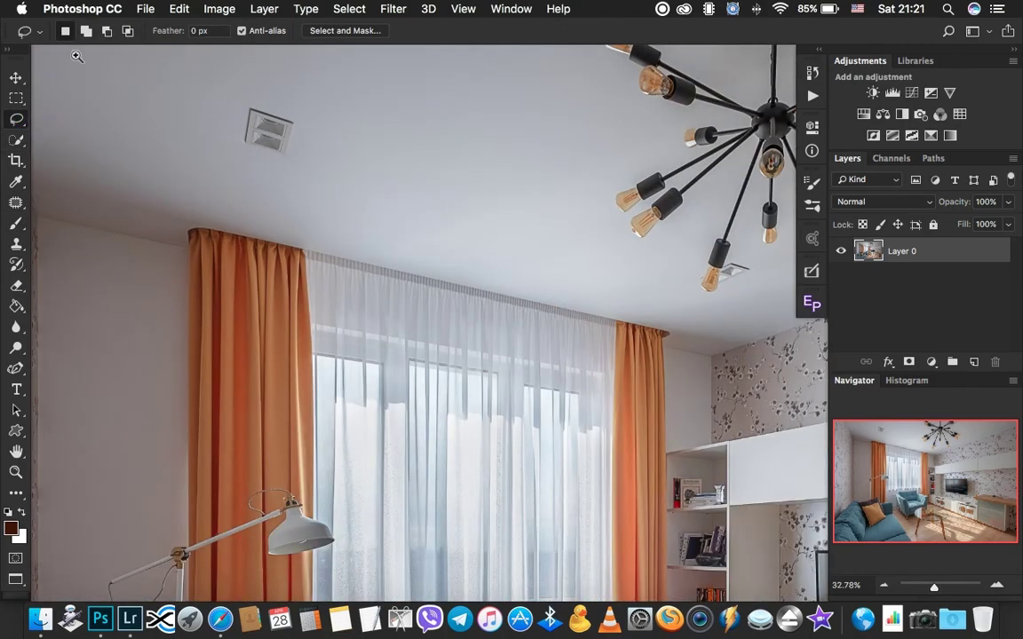
pyautogui.moveTo(272, 108)
pyautogui.mouseDown()
pyautogui.moveTo(228, 127)
pyautogui.moveTo(277, 103)
pyautogui.mouseUp()
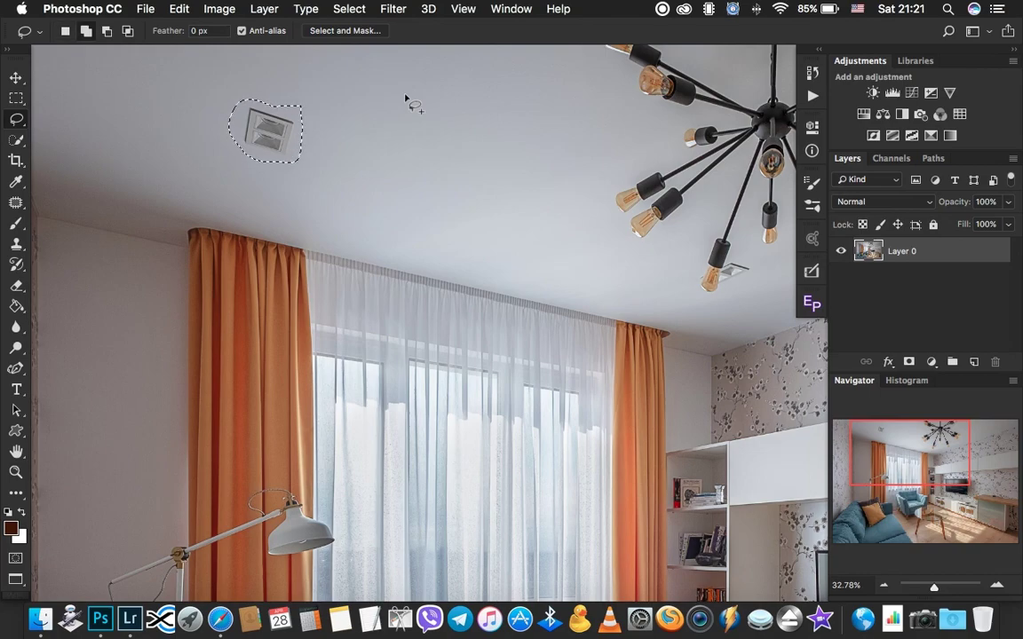
pyautogui.hotkey('shift', 'BackSpace')
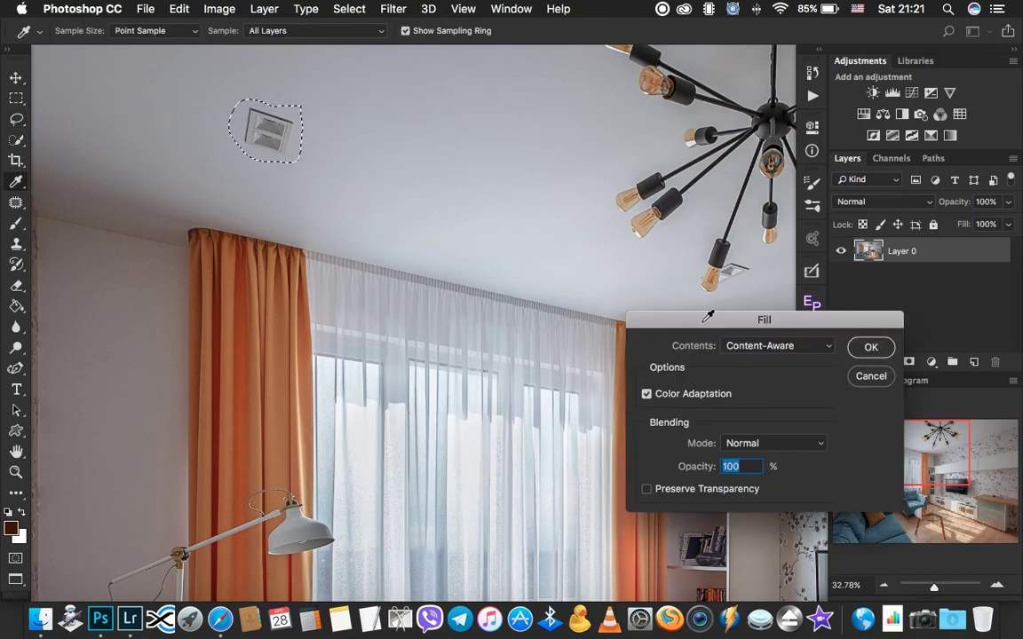
pyautogui.moveTo(708, 320); pyautogui.dragTo(456, 108)
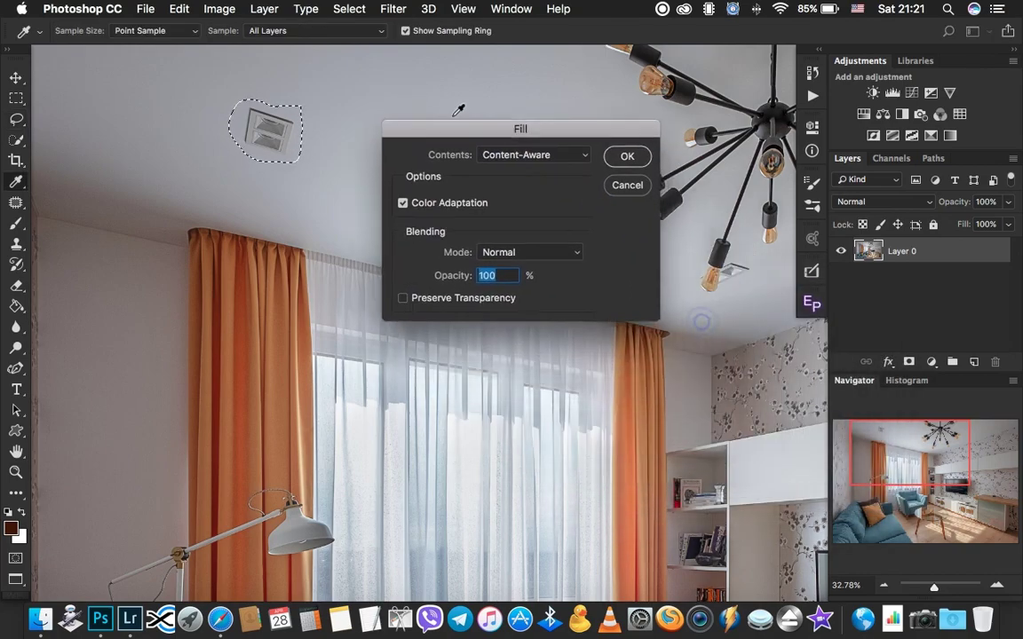
pyautogui.click(506, 133)
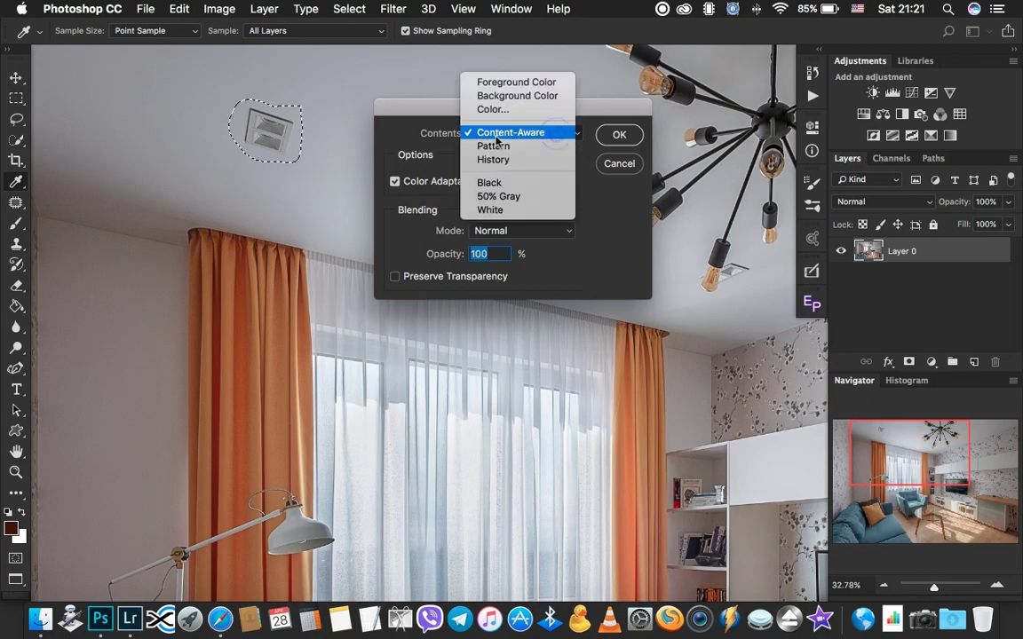
pyautogui.click(502, 133)
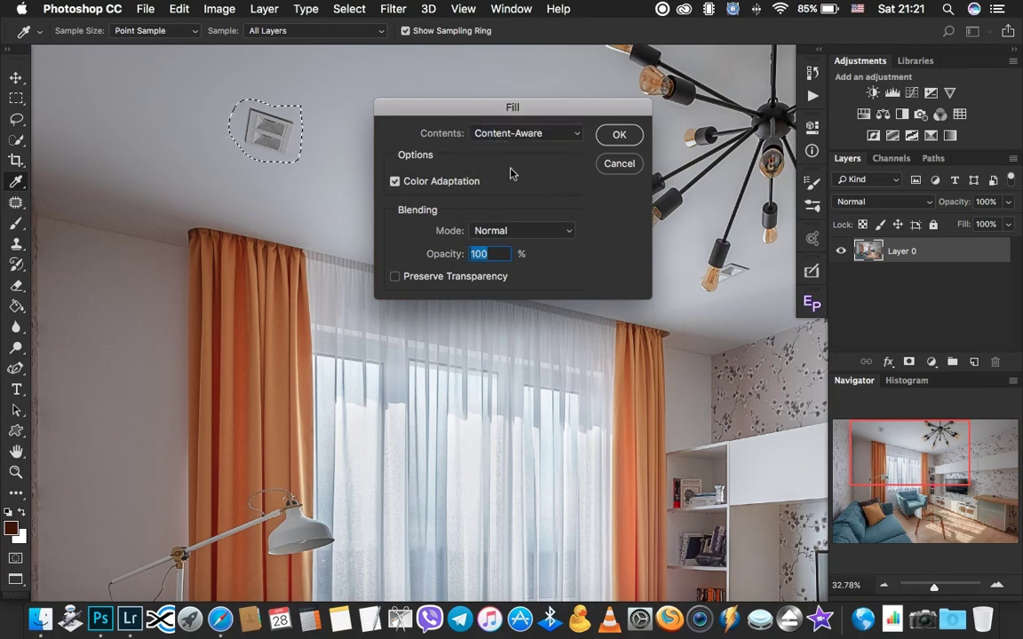
pyautogui.click(619, 135)
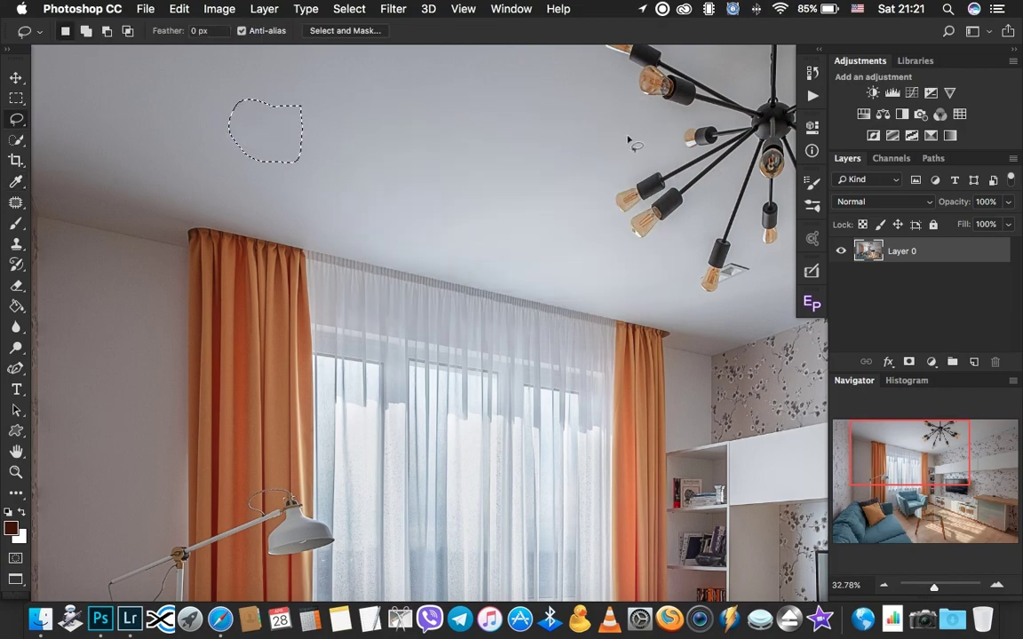
# Deselect, zoom to the chandelier bulb, and Clone Stamp ceiling over the vent's left edge
pyautogui.press('super+d')
pyautogui.press('super+0')
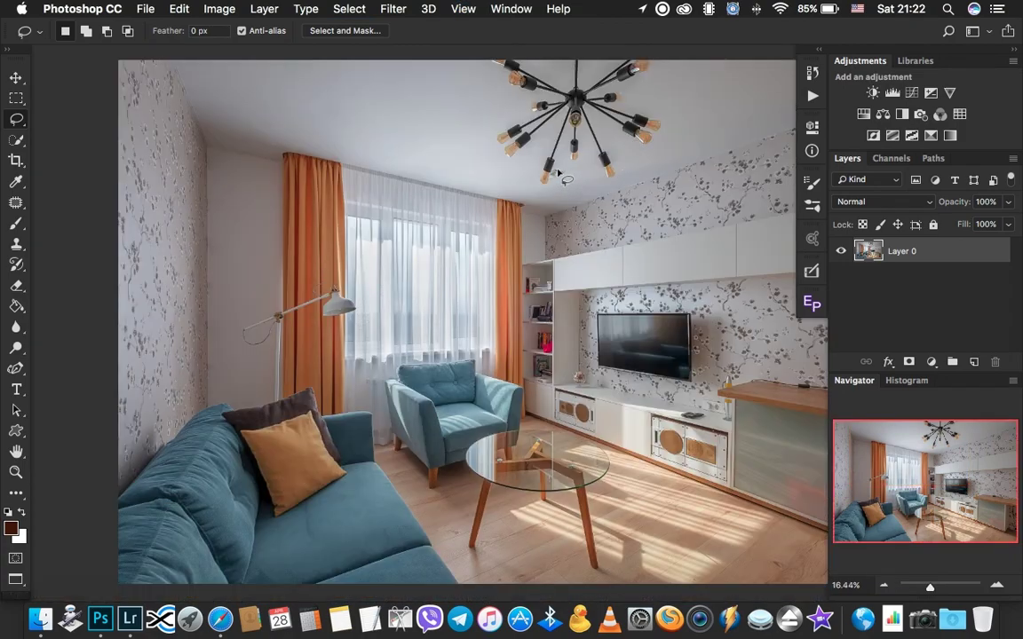
pyautogui.moveTo(555, 171); pyautogui.dragTo(690, 172)
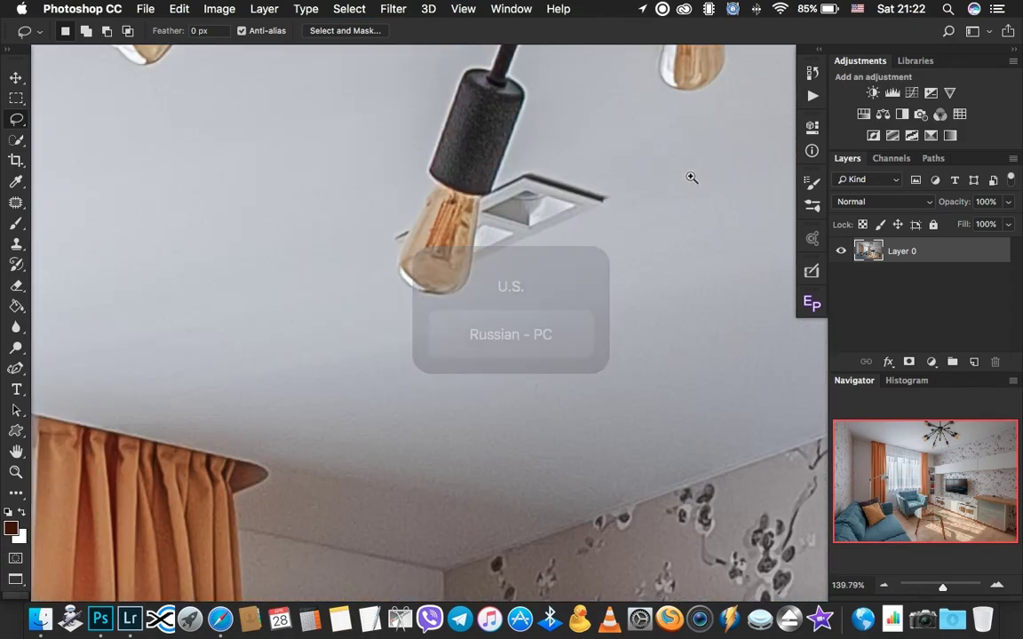
pyautogui.press('s')
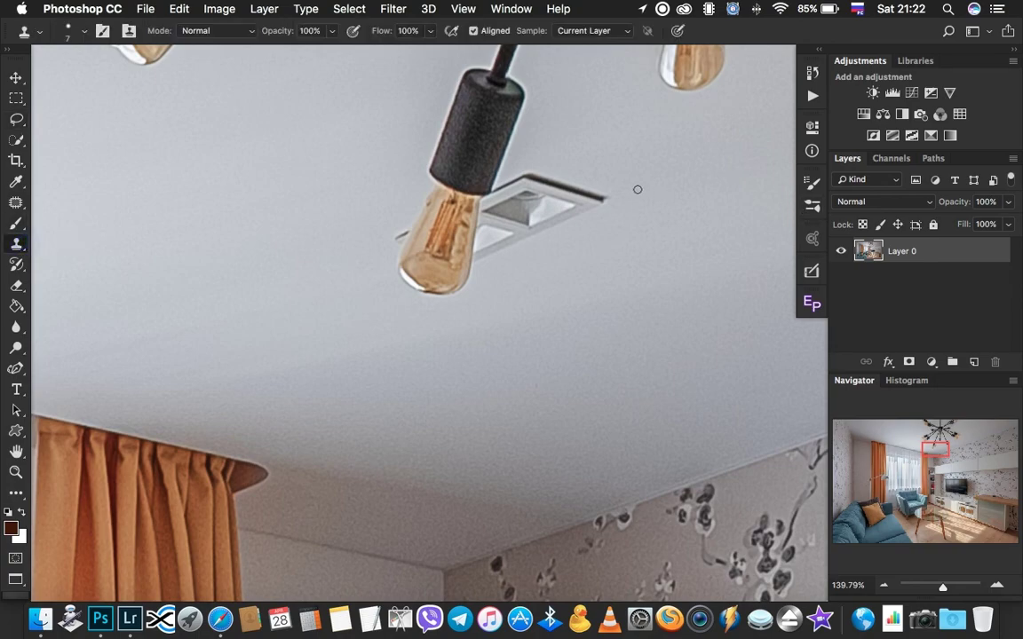
pyautogui.moveTo(625, 164); pyautogui.dragTo(666, 167)
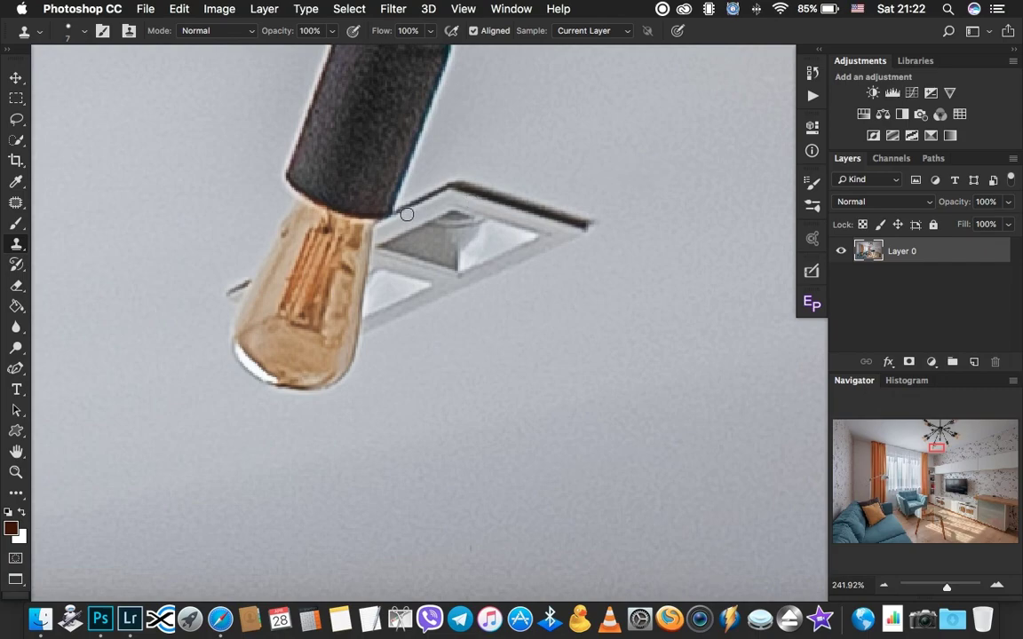
pyautogui.moveTo(403, 211); pyautogui.dragTo(387, 224)
pyautogui.moveTo(382, 228); pyautogui.dragTo(366, 337)
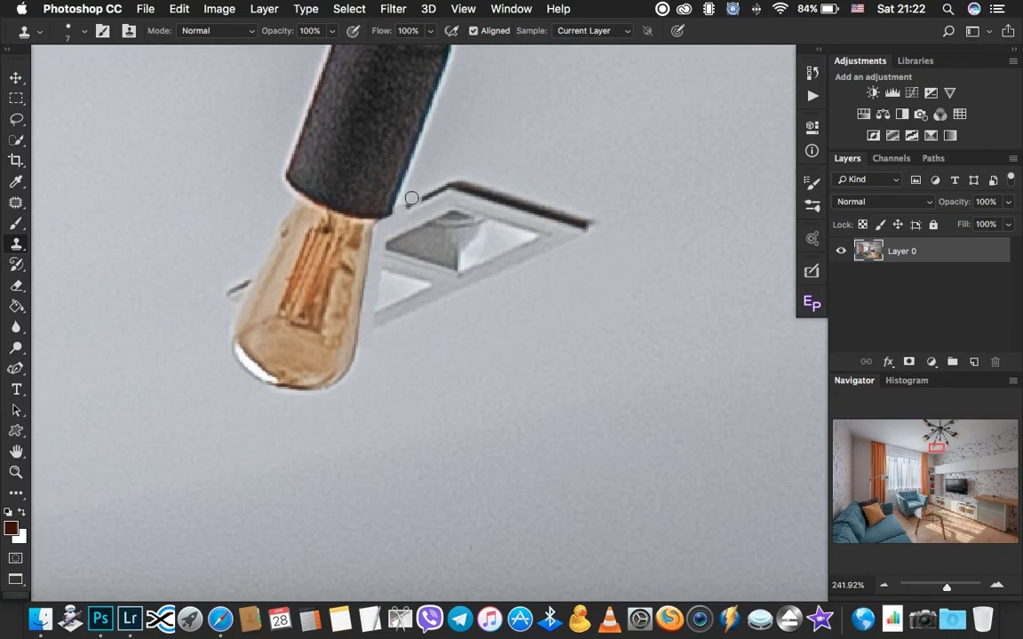
pyautogui.moveTo(406, 196); pyautogui.dragTo(402, 211)
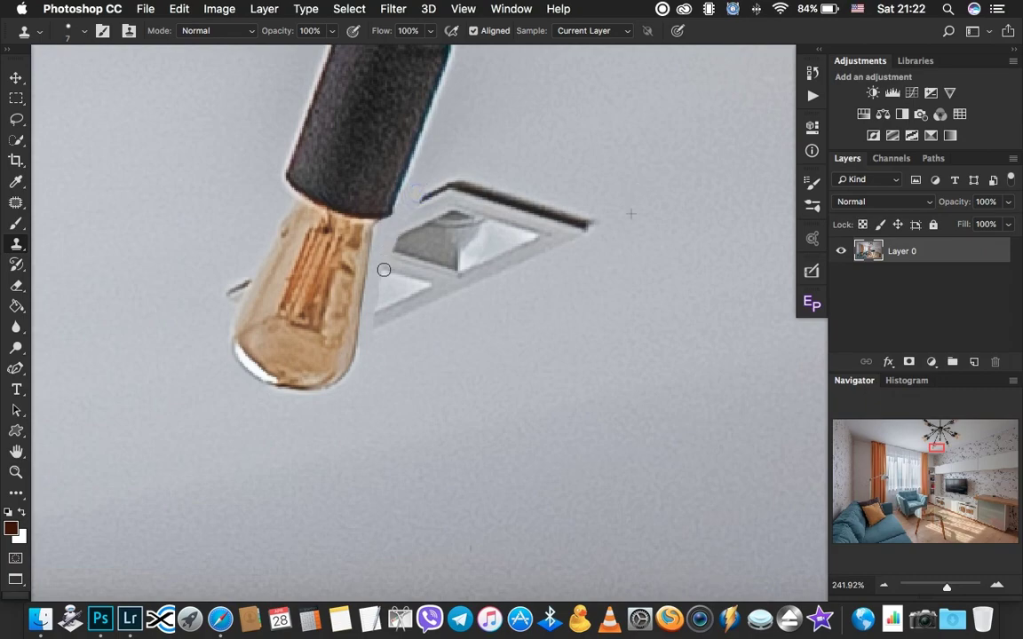
pyautogui.moveTo(384, 267); pyautogui.dragTo(374, 327)
# Set the clone brush to 14 px, 11% hardness, and cover the rest of the vent
pyautogui.moveTo(473, 301); pyautogui.dragTo(484, 301)
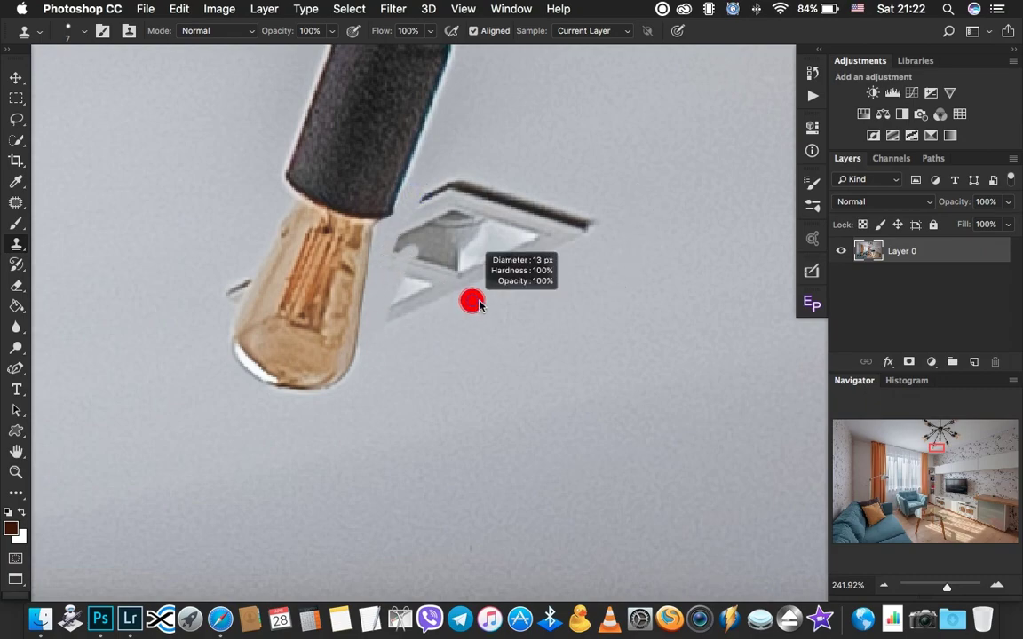
pyautogui.keyDown('alt'); pyautogui.click(405, 345); pyautogui.keyUp('alt')
pyautogui.moveTo(424, 355)
pyautogui.mouseDown()
pyautogui.moveTo(402, 324)
pyautogui.moveTo(421, 306)
pyautogui.mouseUp()
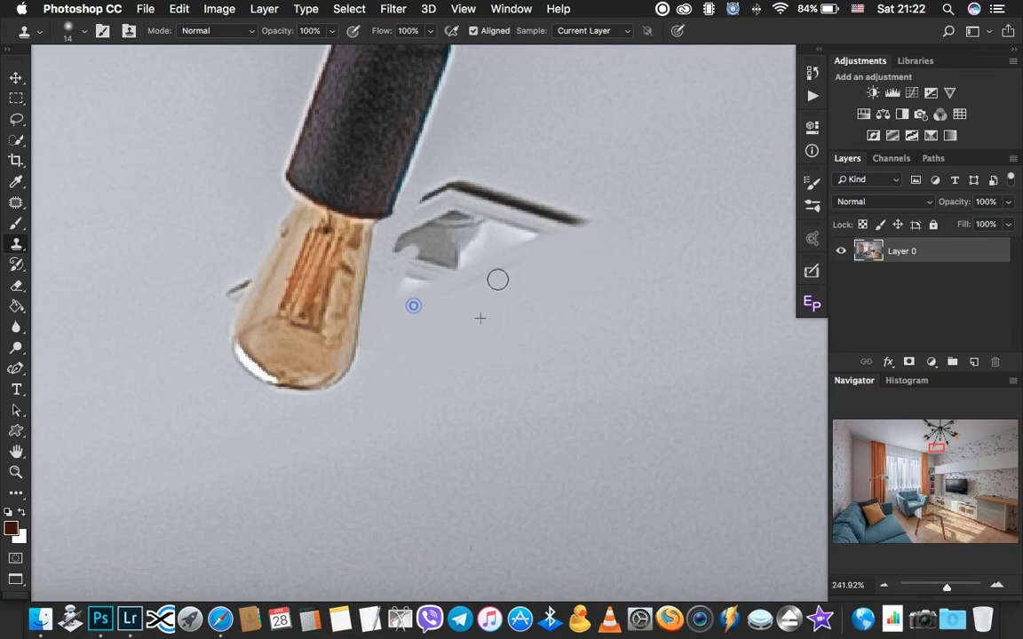
pyautogui.moveTo(561, 229); pyautogui.dragTo(411, 287)
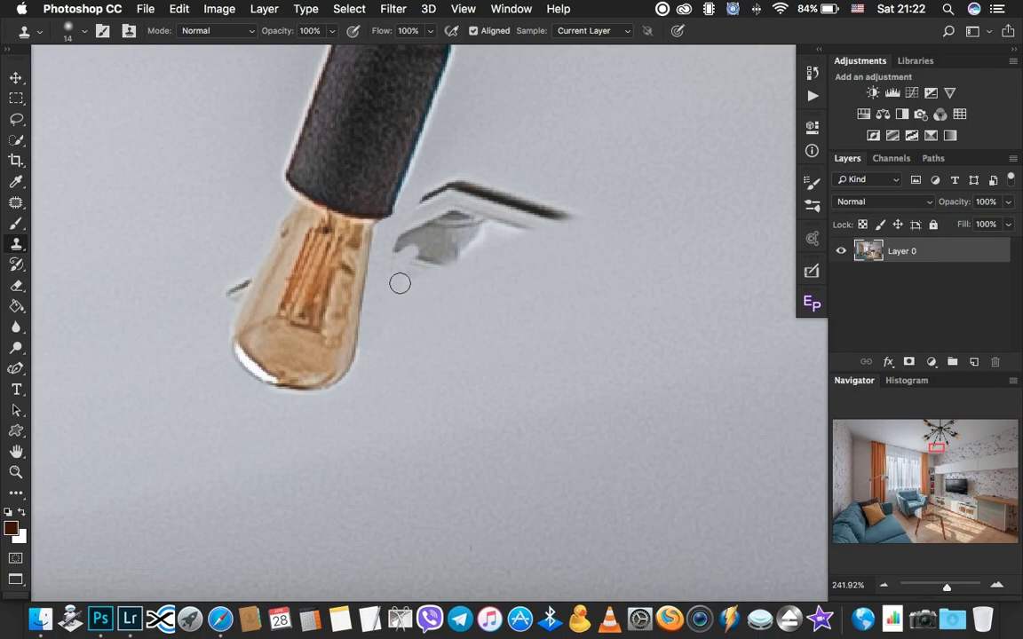
pyautogui.moveTo(563, 233); pyautogui.dragTo(595, 206)
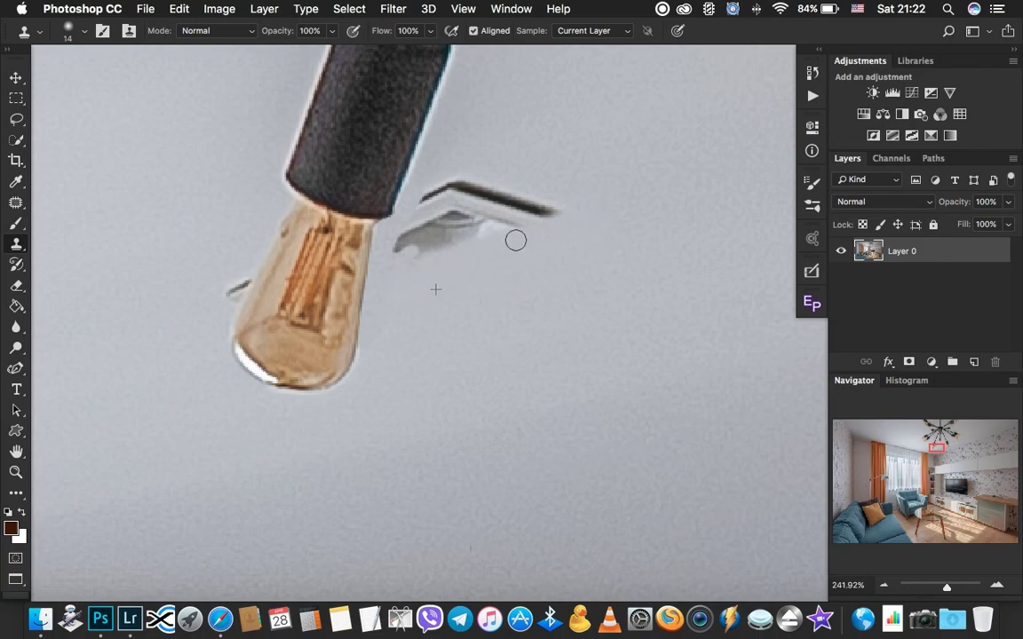
pyautogui.moveTo(423, 251)
pyautogui.mouseDown()
pyautogui.moveTo(545, 201)
pyautogui.moveTo(477, 169)
pyautogui.moveTo(507, 178)
pyautogui.moveTo(478, 176)
pyautogui.moveTo(465, 208)
pyautogui.moveTo(421, 240)
pyautogui.moveTo(413, 205)
pyautogui.mouseUp()
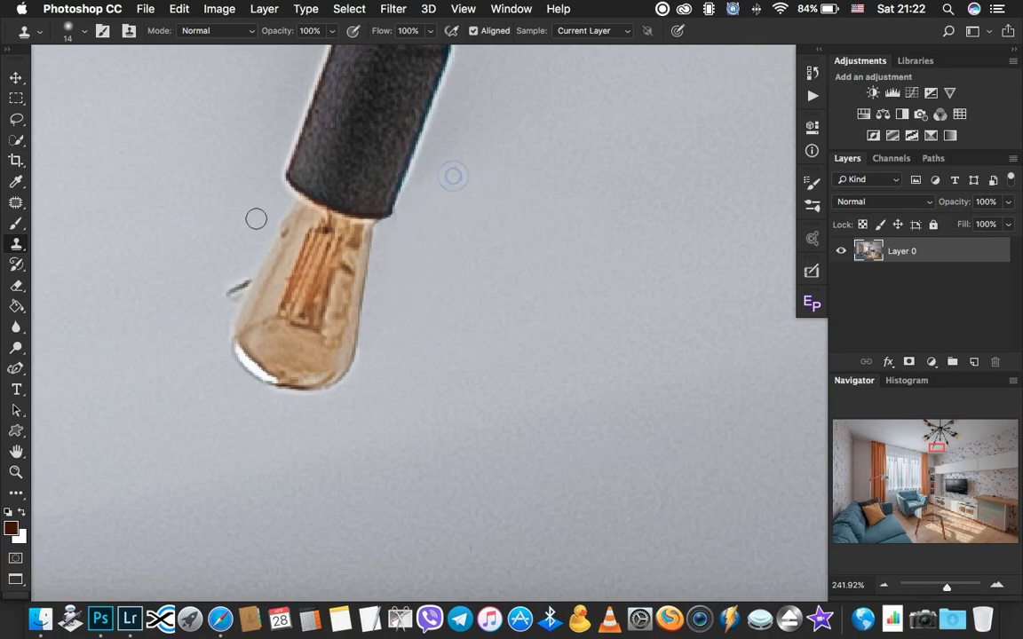
# Zoom in on the bulb's left side and clone away the dark streak with a 10 px brush
pyautogui.moveTo(184, 272); pyautogui.dragTo(228, 263)
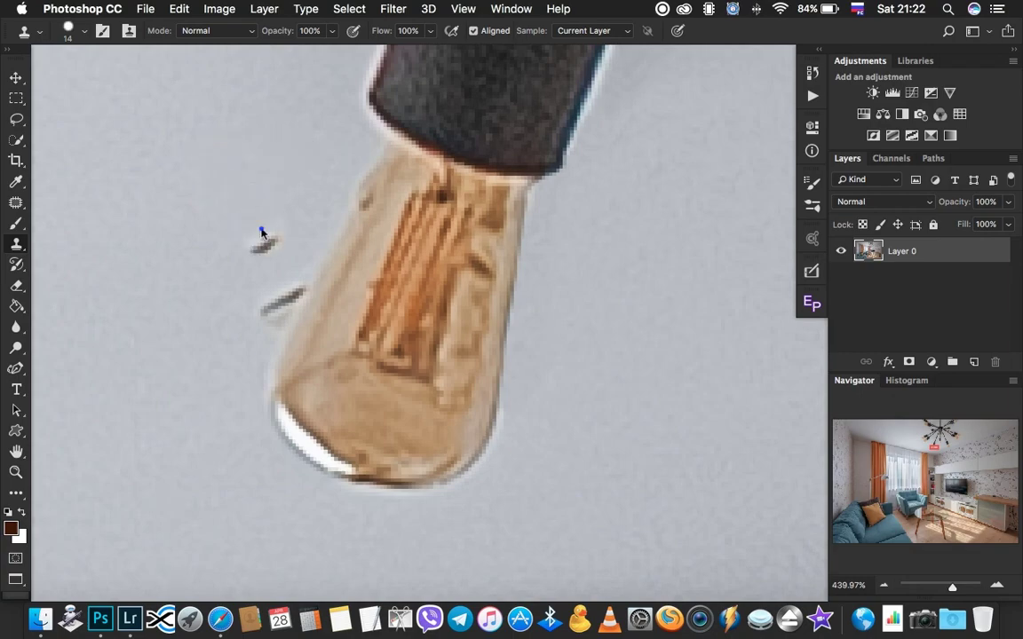
pyautogui.moveTo(260, 229); pyautogui.dragTo(252, 229)
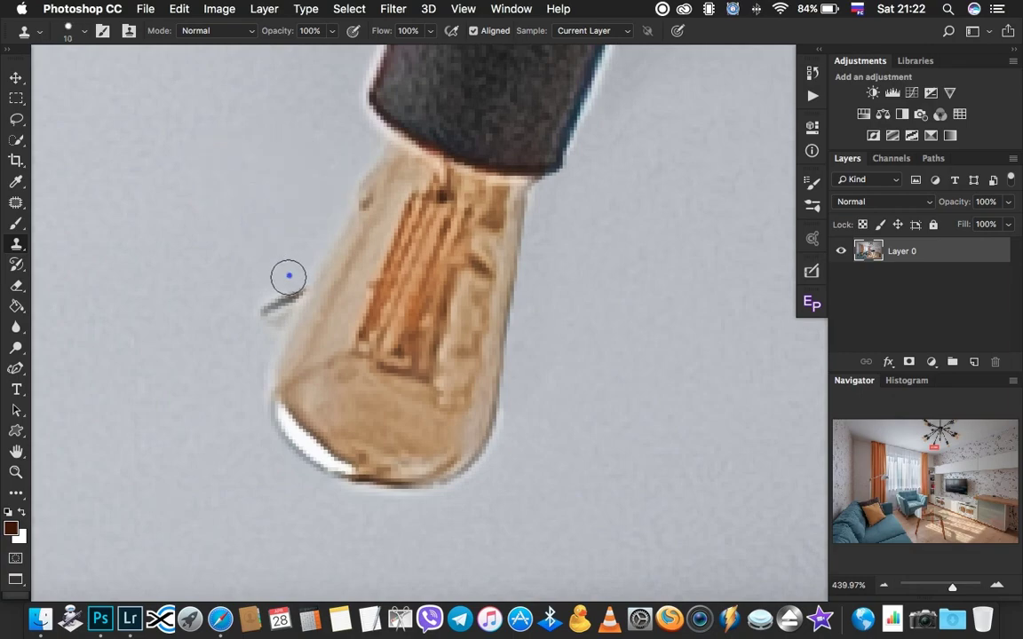
pyautogui.moveTo(286, 278)
pyautogui.mouseDown()
pyautogui.moveTo(275, 293)
pyautogui.moveTo(293, 250)
pyautogui.mouseUp()
# Fit the room photo on screen, convert it to 8 Bits/Channel, and bring up Save As
pyautogui.press('super+0')
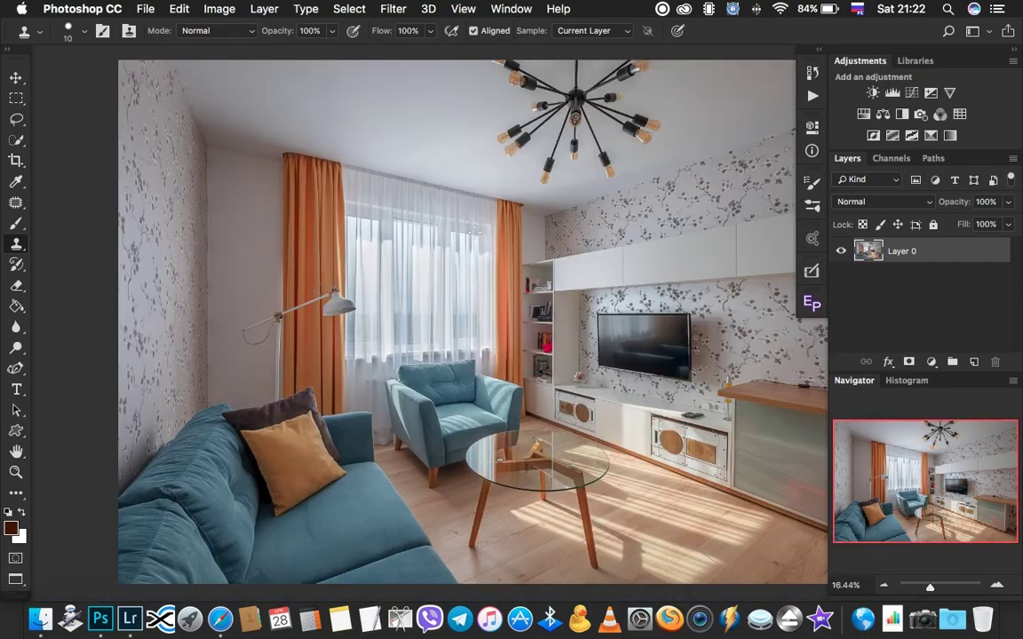
pyautogui.press('super+space')
pyautogui.moveTo(523, 212)
pyautogui.mouseDown()
pyautogui.moveTo(558, 184)
pyautogui.moveTo(548, 179)
pyautogui.mouseUp()
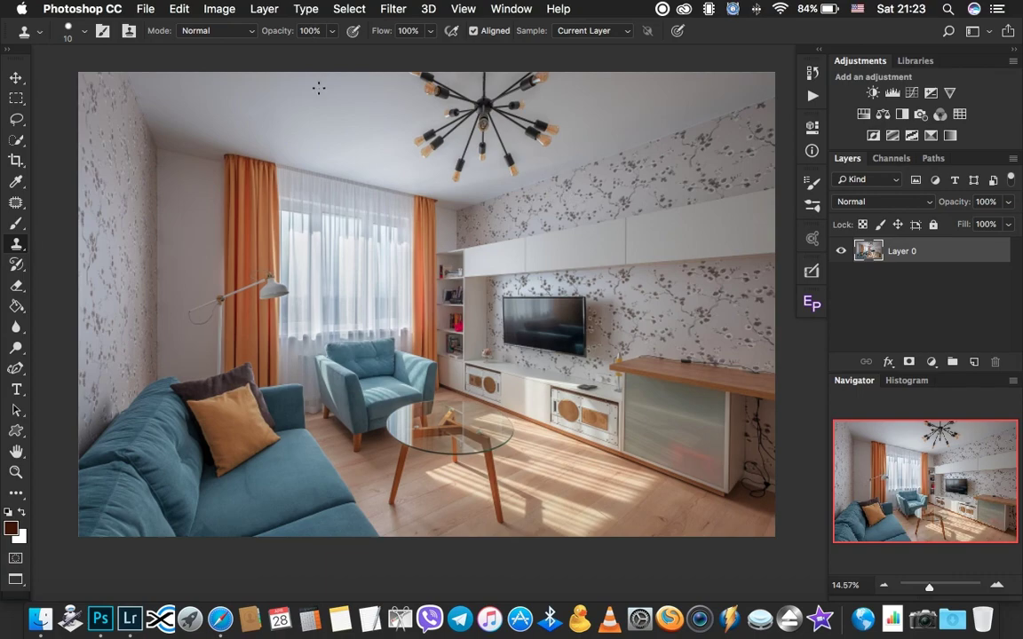
pyautogui.click(211, 9)
pyautogui.moveTo(228, 28)
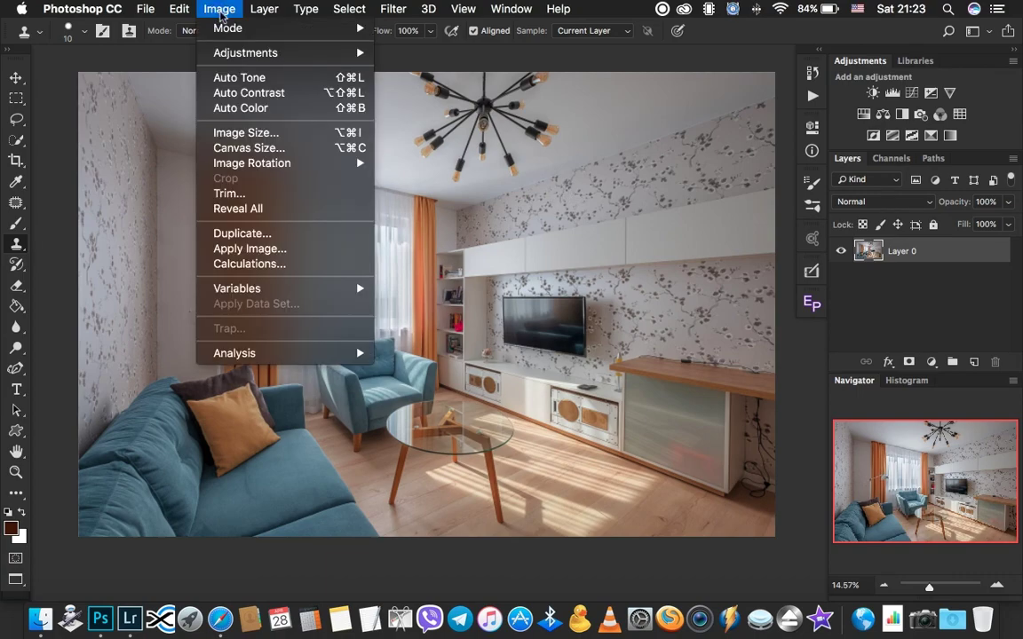
pyautogui.click(406, 164)
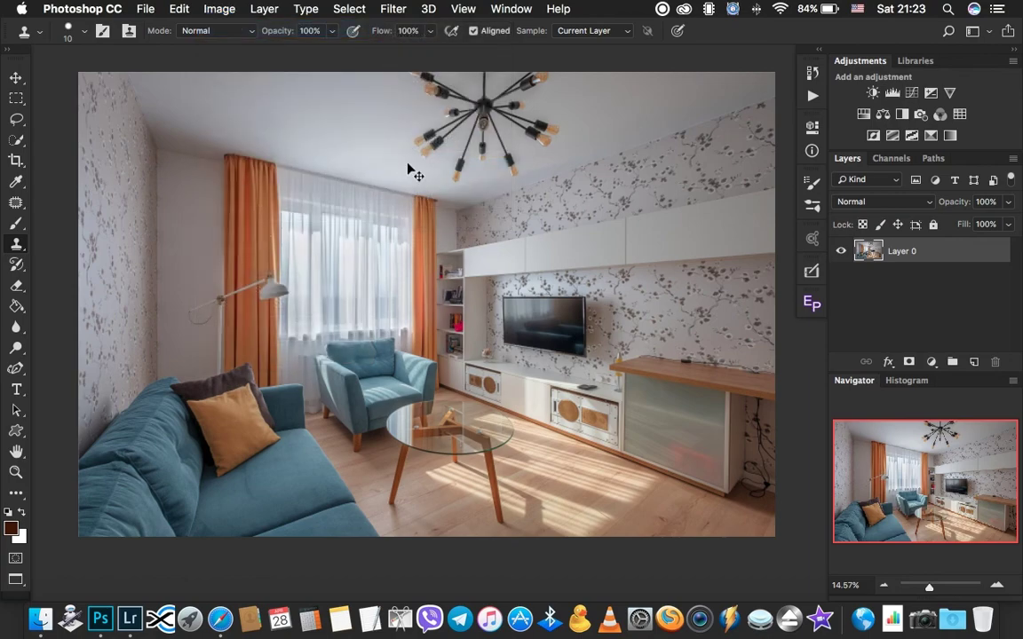
pyautogui.hotkey('ctrl', 'shift', 's')
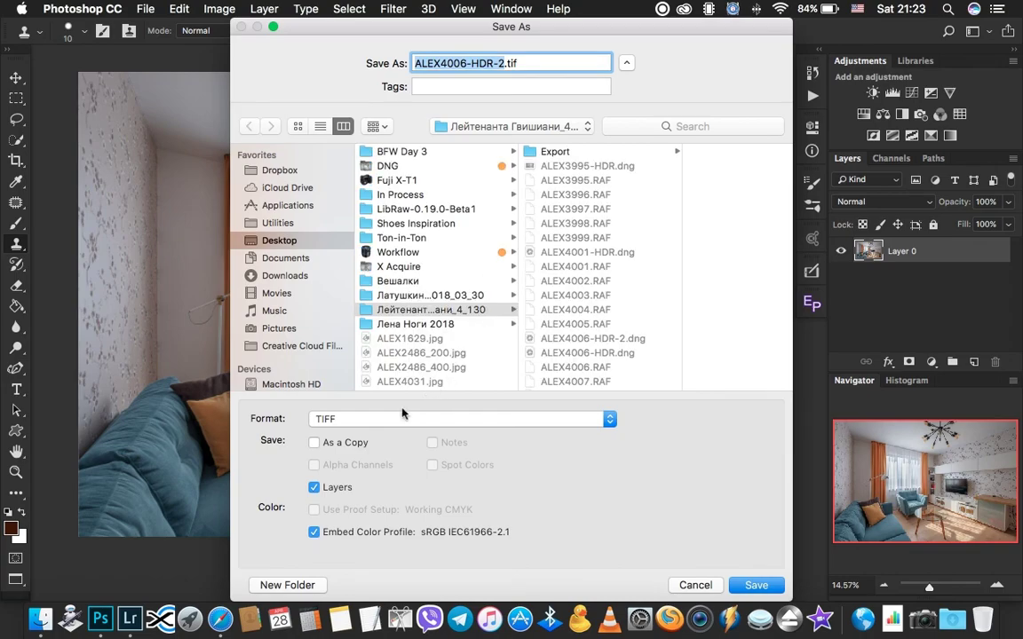
# Set the file format to JPEG and trim the name to ALEX4006.jpg
pyautogui.click(398, 418)
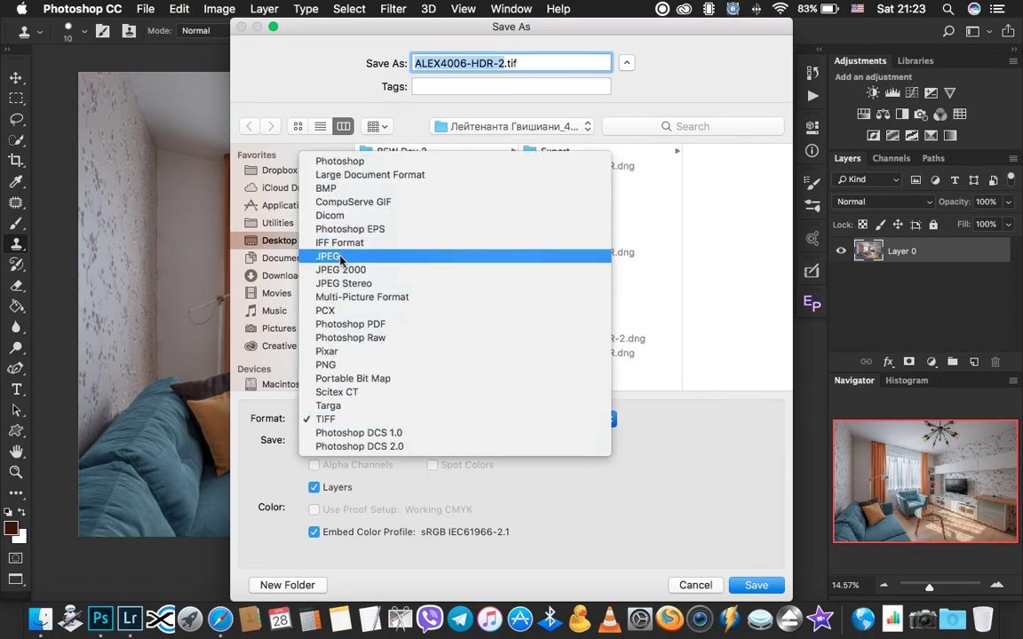
pyautogui.click(324, 255)
pyautogui.click(504, 63)
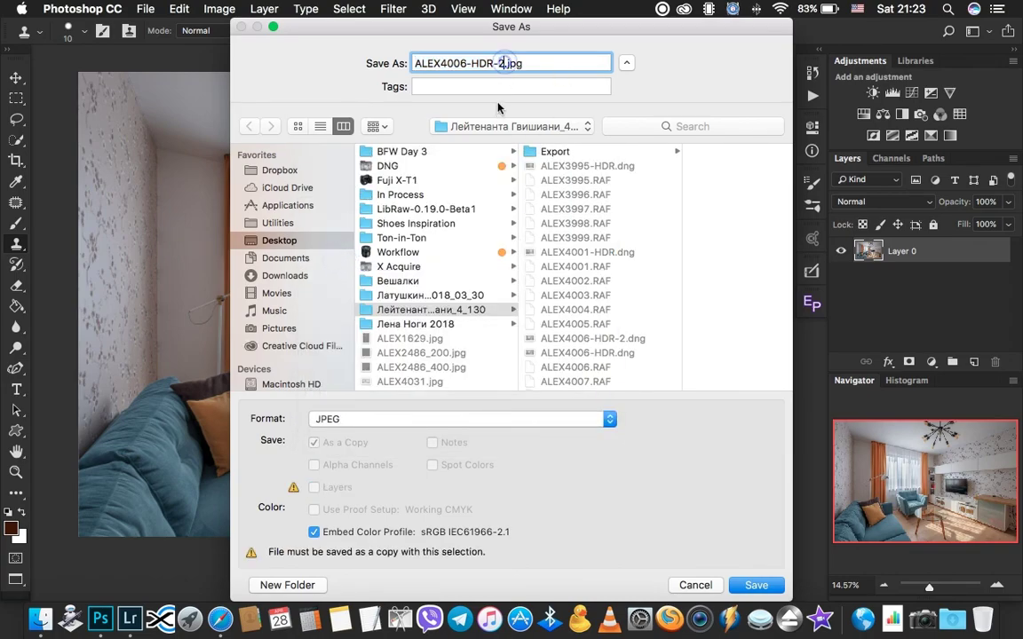
pyautogui.press('BackSpace')
pyautogui.press('BackSpace')
pyautogui.press('BackSpace')
pyautogui.press('BackSpace')
pyautogui.press('BackSpace')
pyautogui.press('BackSpace')
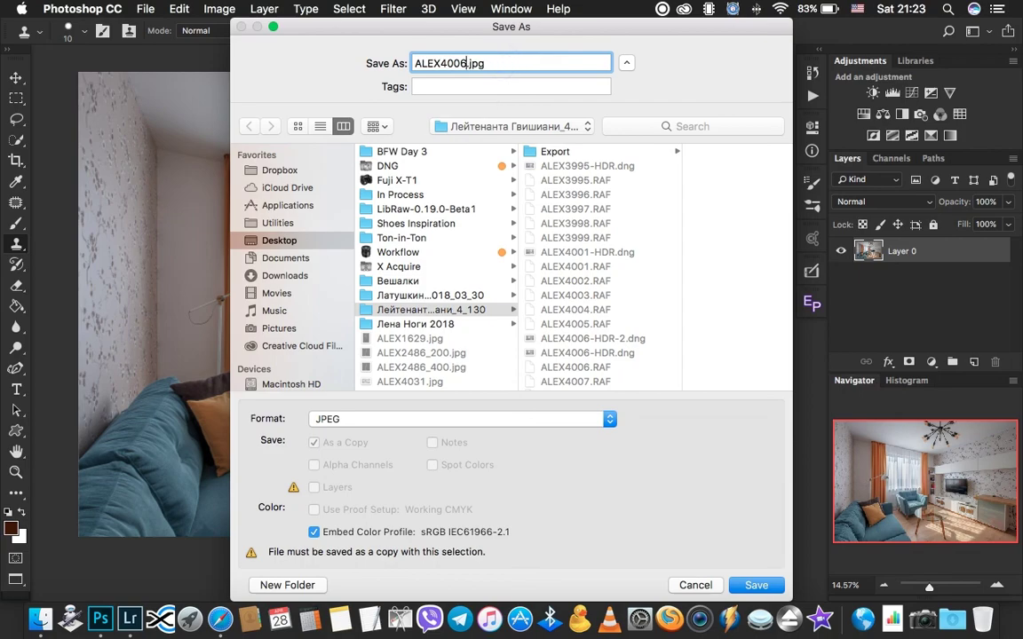
# Save ALEX4006.jpg to the Desktop at JPEG quality 12 (Maximum)
pyautogui.click(293, 243)
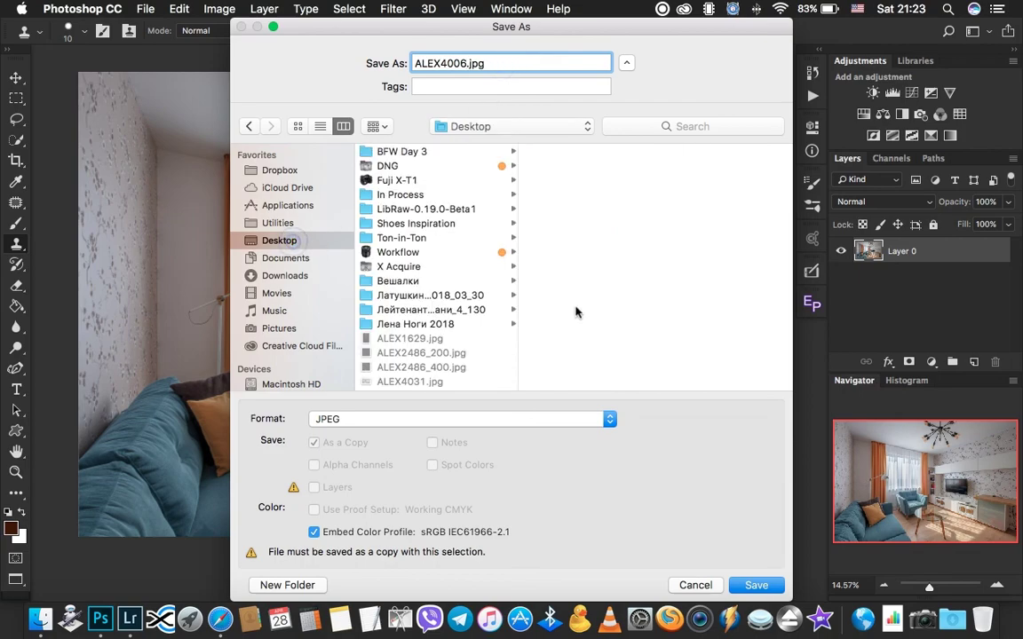
pyautogui.press('Return')
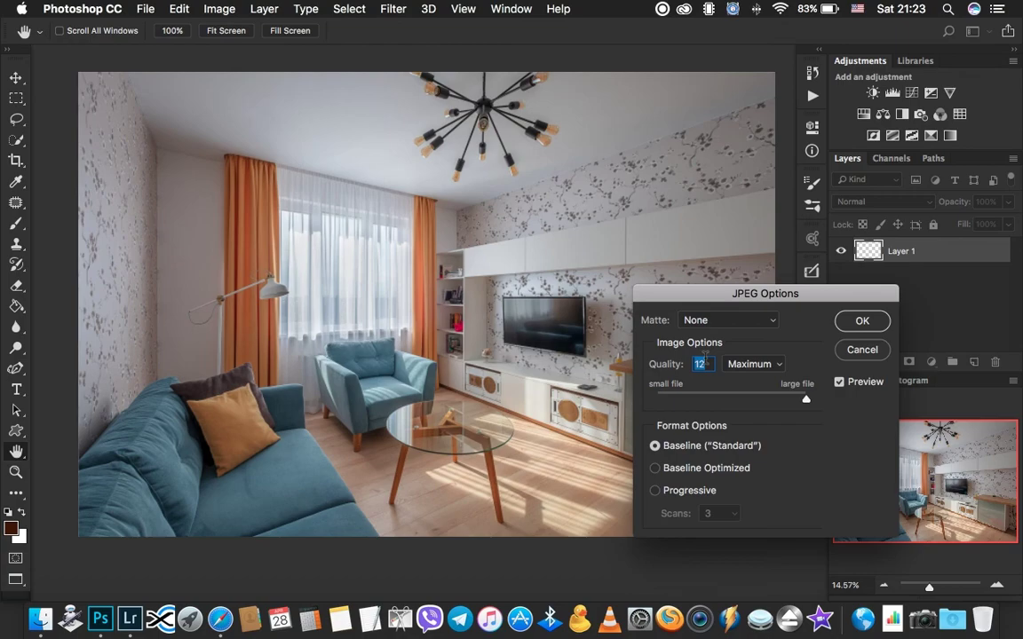
pyautogui.click(751, 218)
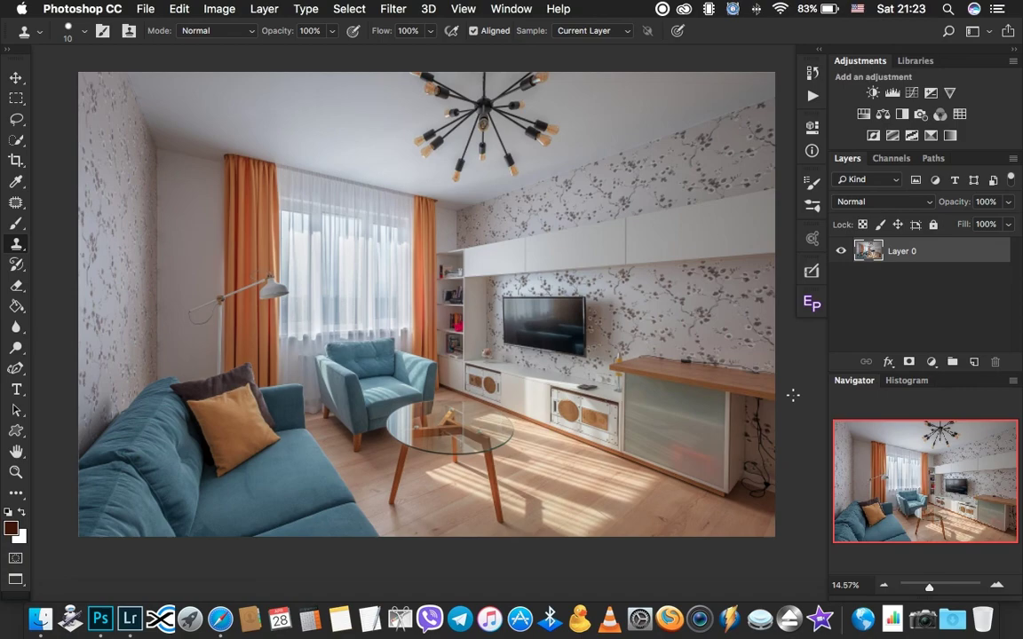
pyautogui.click(662, 9)
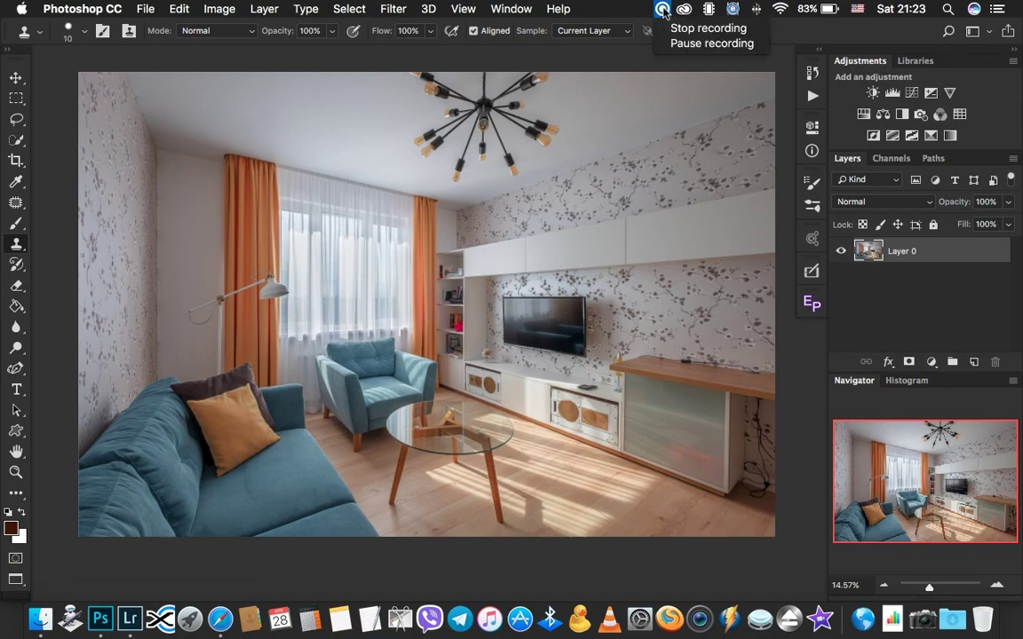